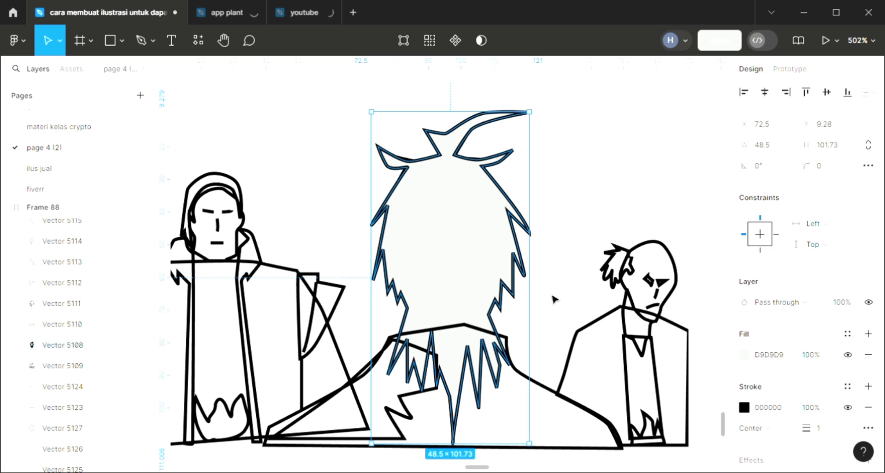
Send the middle figure's large hair shape to the back and add a black fill at 20% over it.
{"action": "key", "text": "["}
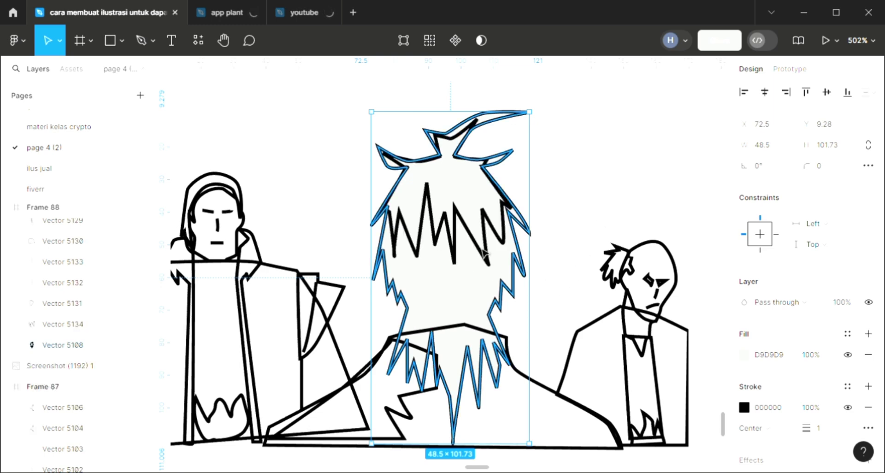
{"action": "left_click", "coordinate": [482, 250]}
{"action": "left_click", "coordinate": [500, 304]}
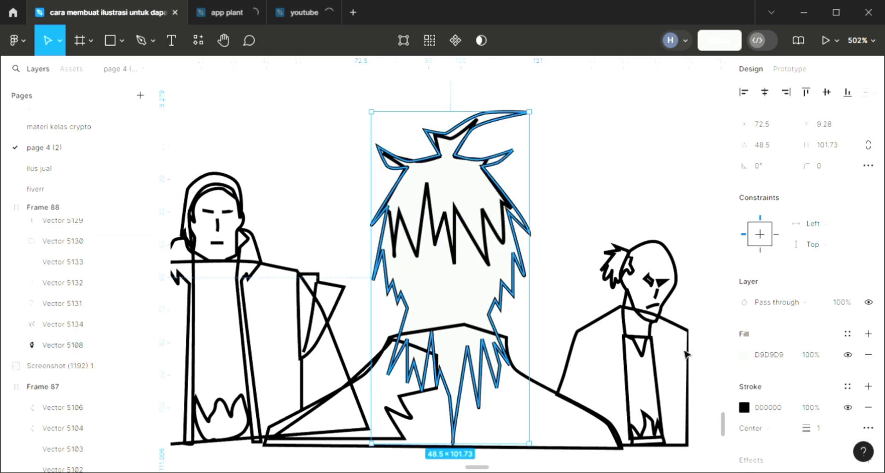
{"action": "left_click", "coordinate": [869, 333]}
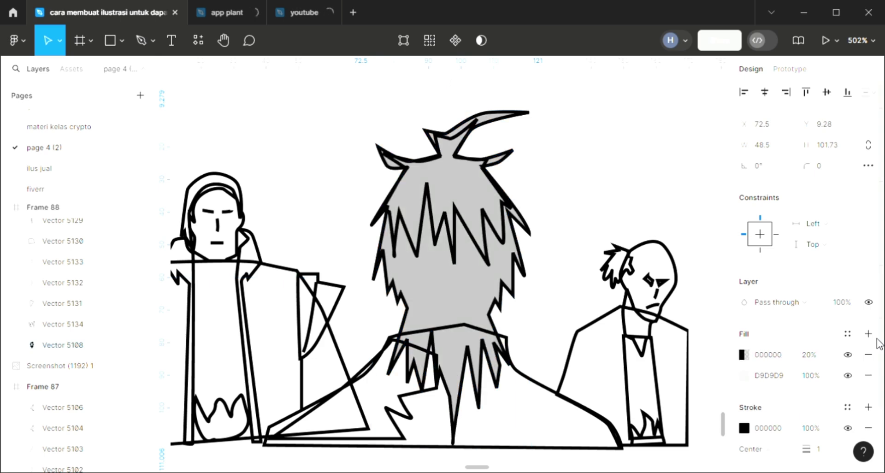
Give the middle figure's jagged upper hair shape a light fill.
{"action": "left_click", "coordinate": [469, 238]}
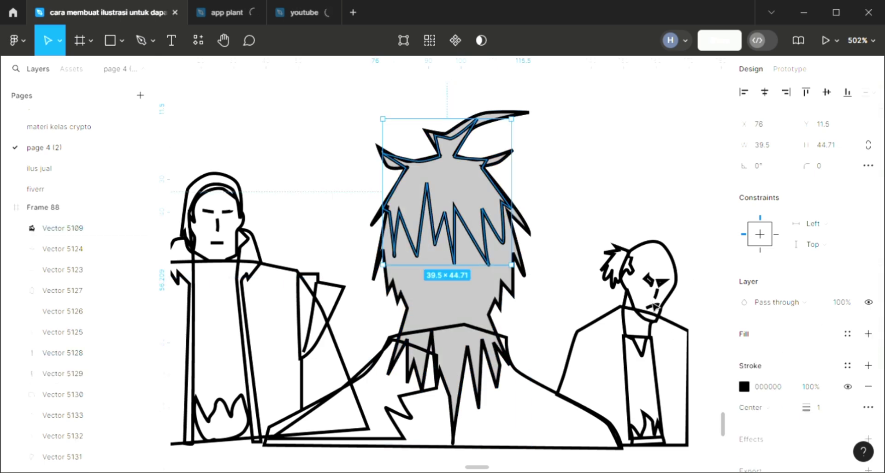
{"action": "key", "text": "ctrl+z"}
{"action": "left_click", "coordinate": [595, 201]}
{"action": "scroll", "coordinate": [595, 201], "scroll_direction": "down", "scroll_amount": 1}
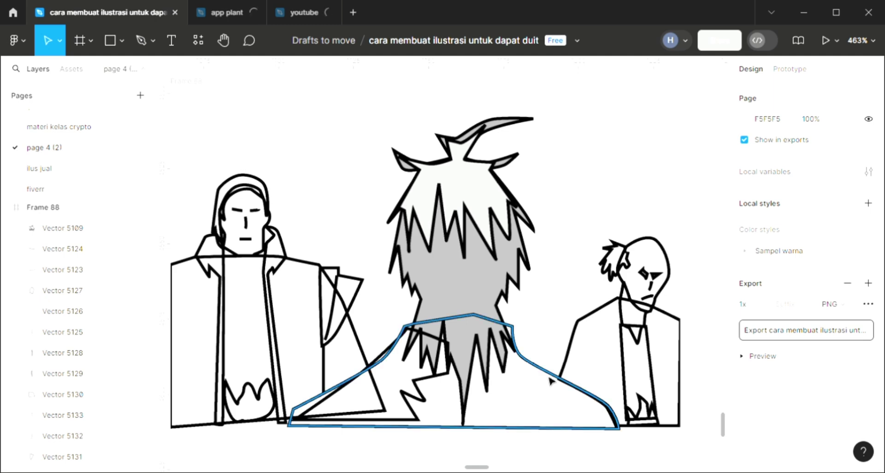
Fill the middle figure's shoulder shape with the dark blue palette colour 334656 and send it to the back.
{"action": "left_click", "coordinate": [614, 416]}
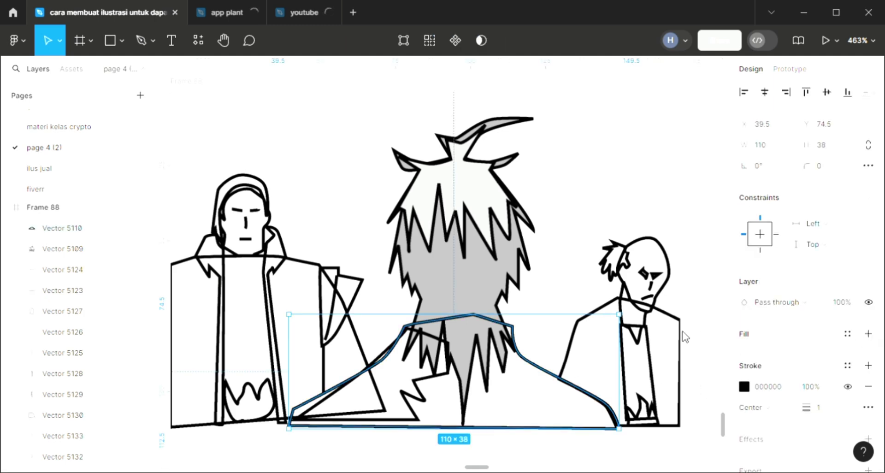
{"action": "scroll", "coordinate": [688, 338], "scroll_direction": "left", "scroll_amount": 2}
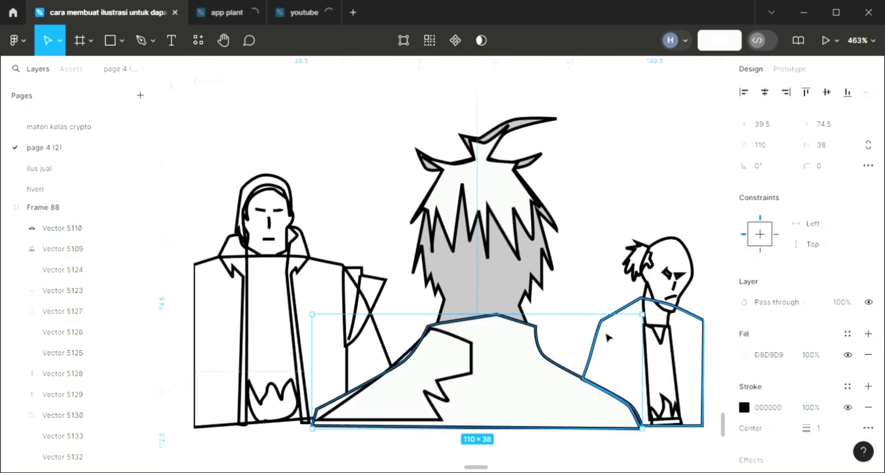
{"action": "key", "text": "ctrl+shift+bracketleft"}
{"action": "scroll", "coordinate": [604, 336], "scroll_direction": "left", "scroll_amount": 2}
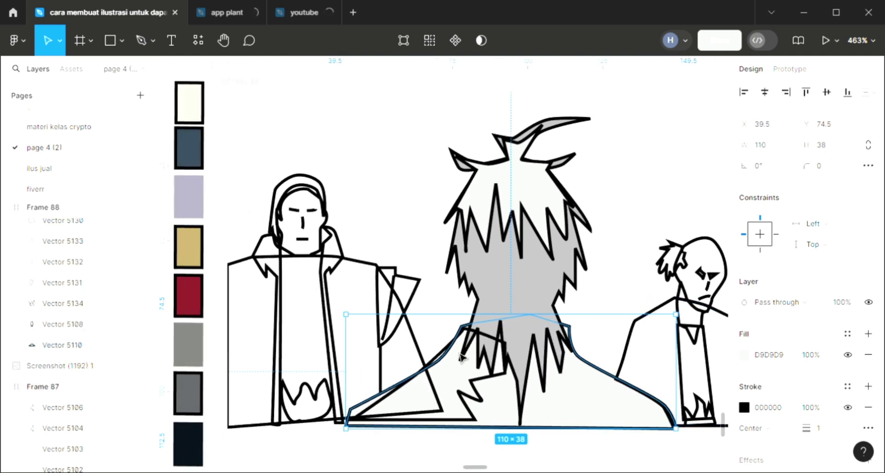
{"action": "key", "text": "i"}
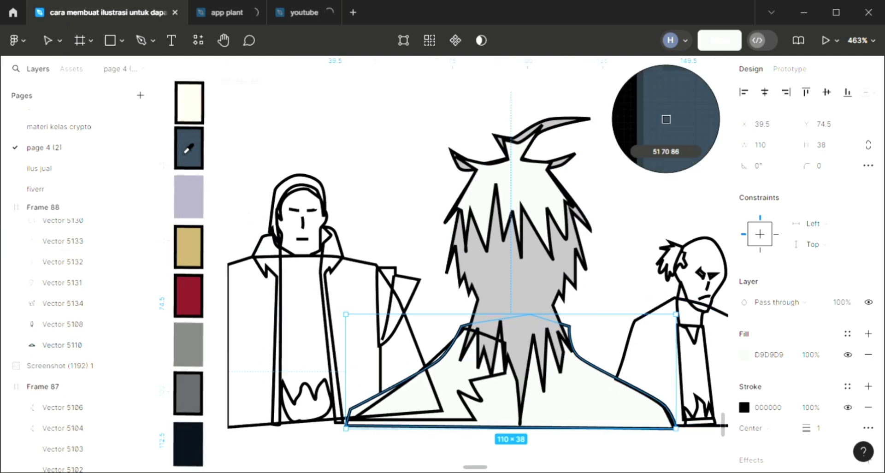
{"action": "left_click", "coordinate": [189, 144]}
Fill the jagged panel on the middle figure's left shoulder with the sampled cloak blue and lighten it to 4B6882.
{"action": "left_click", "coordinate": [463, 405]}
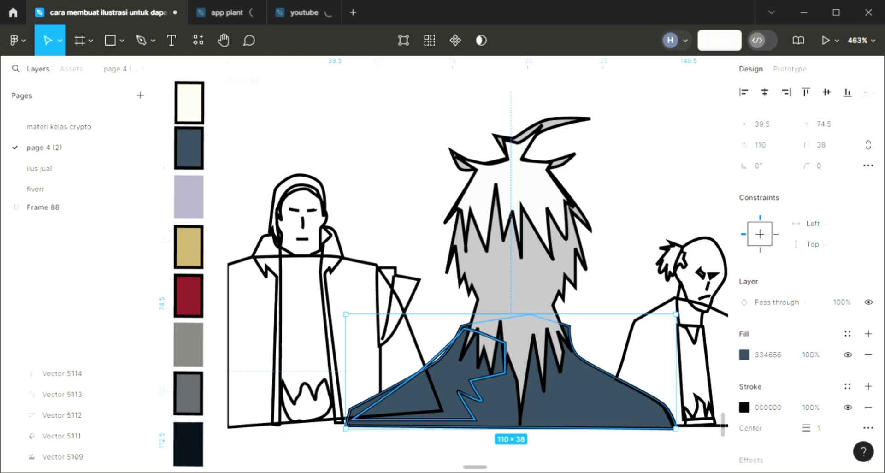
{"action": "left_click", "coordinate": [867, 334]}
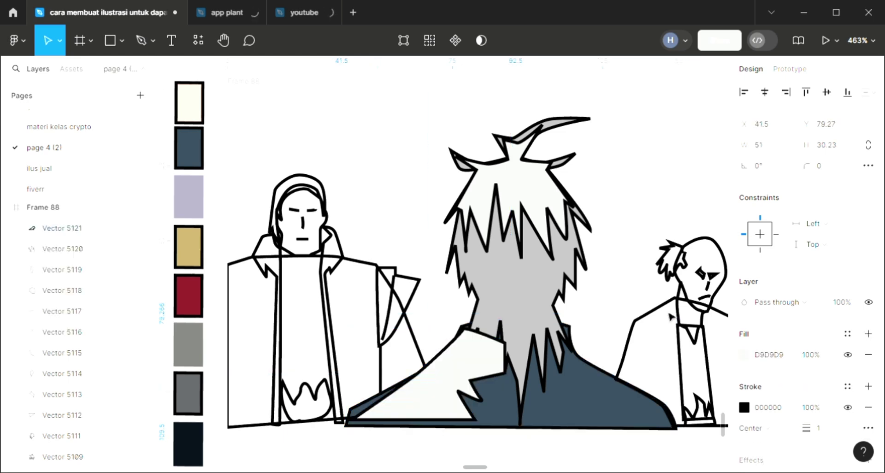
{"action": "scroll", "coordinate": [592, 318], "scroll_direction": "right", "scroll_amount": 1}
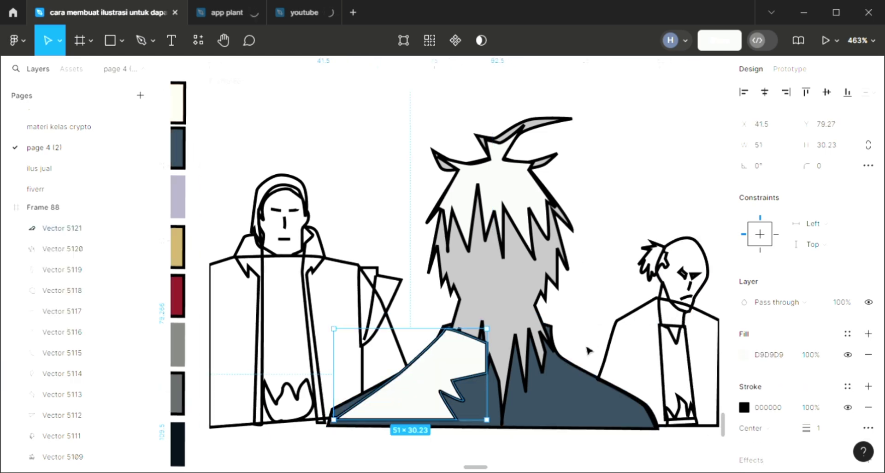
{"action": "key", "text": "i"}
{"action": "left_click", "coordinate": [574, 378]}
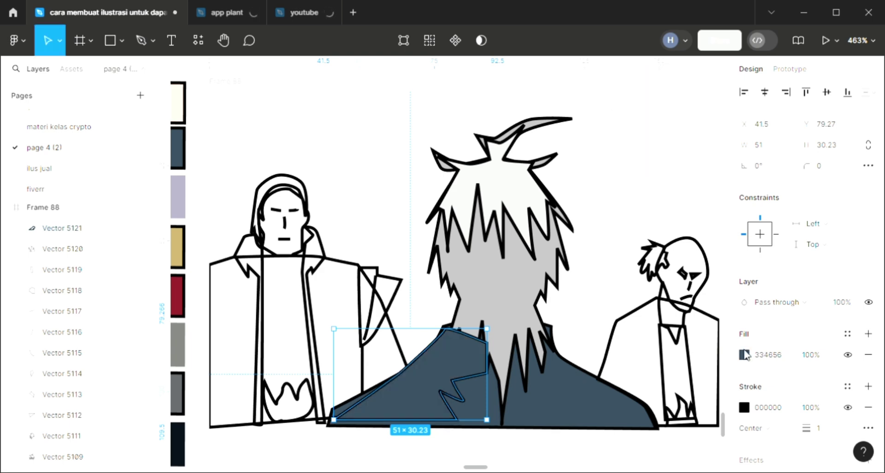
{"action": "left_click", "coordinate": [744, 354]}
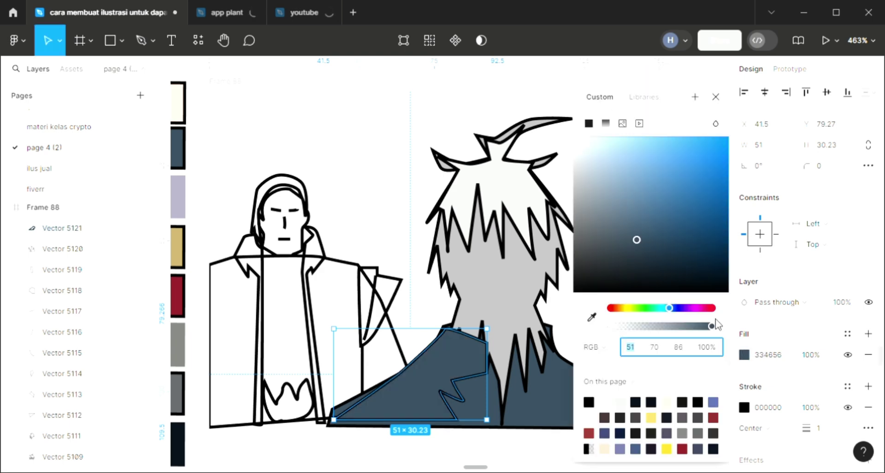
{"action": "left_click", "coordinate": [640, 213]}
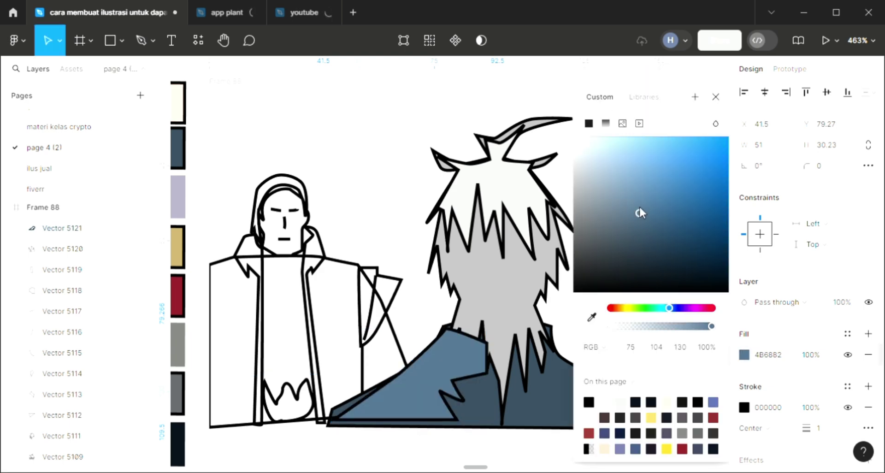
{"action": "left_click", "coordinate": [715, 98]}
{"action": "left_click", "coordinate": [648, 147]}
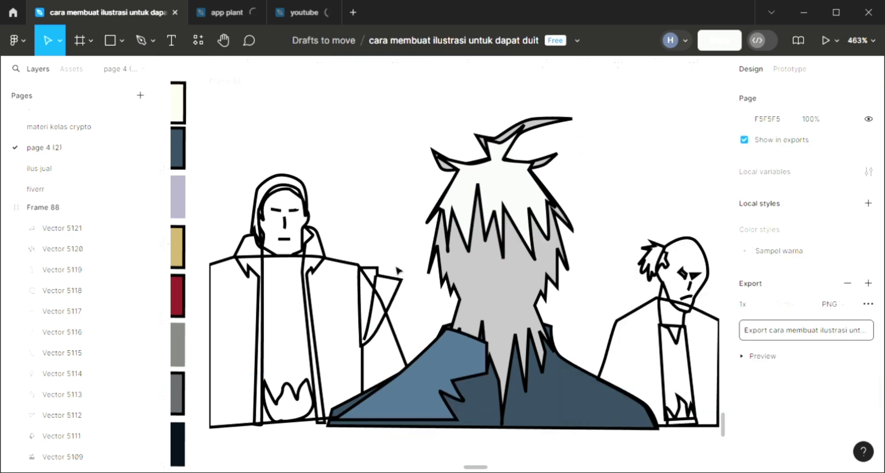
Add a D9D9D9 fill to the hair shape around the left figure's face.
{"action": "scroll", "coordinate": [395, 277], "scroll_direction": "left", "scroll_amount": 3}
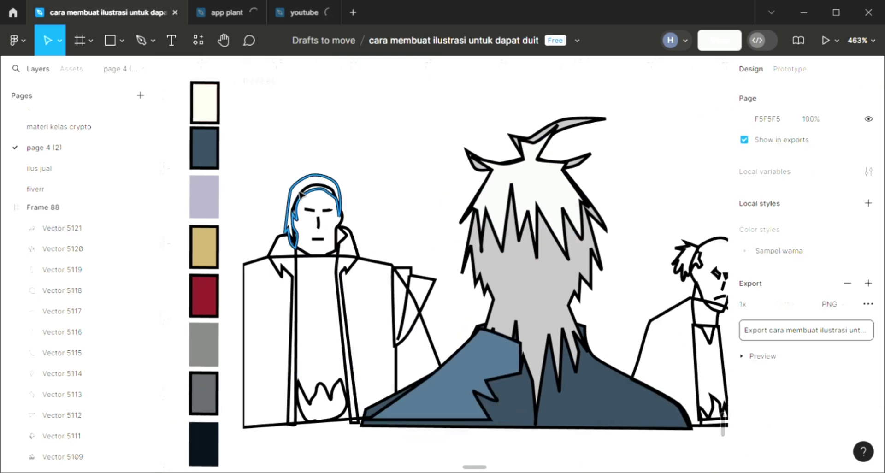
{"action": "left_click", "coordinate": [867, 335]}
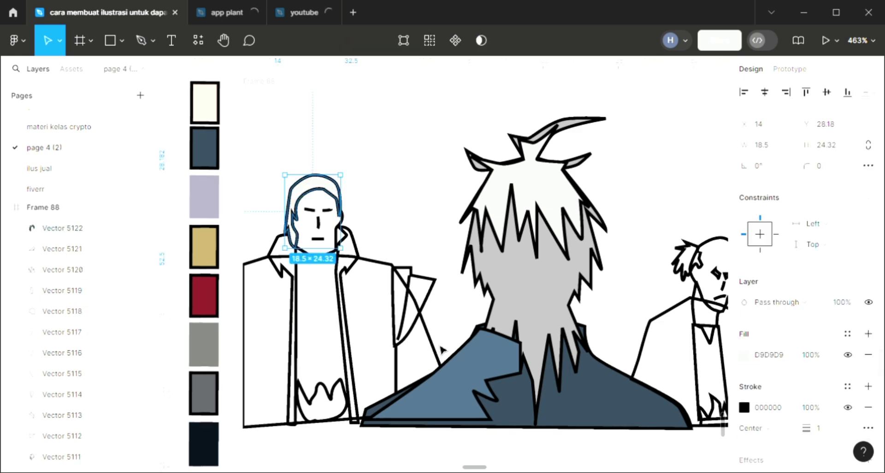
{"action": "scroll", "coordinate": [442, 349], "scroll_direction": "left", "scroll_amount": 1}
{"action": "scroll", "coordinate": [441, 348], "scroll_direction": "left", "scroll_amount": 2}
{"action": "scroll", "coordinate": [441, 348], "scroll_direction": "up", "scroll_amount": 1}
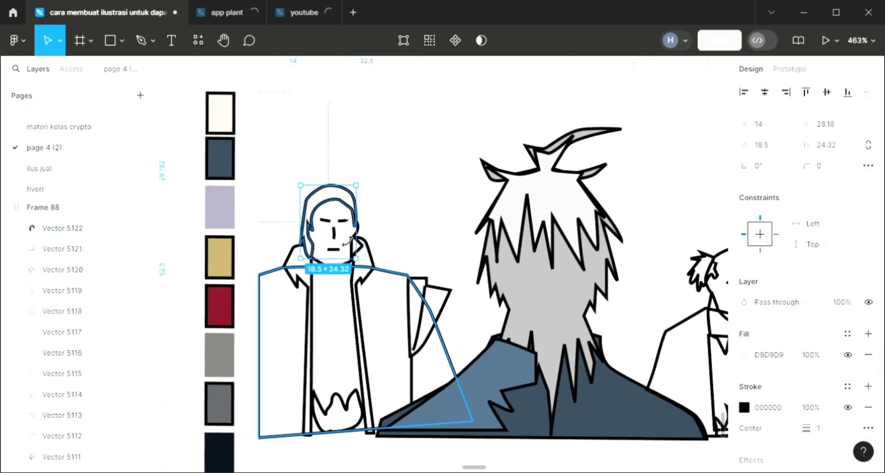
{"action": "scroll", "coordinate": [345, 220], "scroll_direction": "up", "scroll_amount": 1}
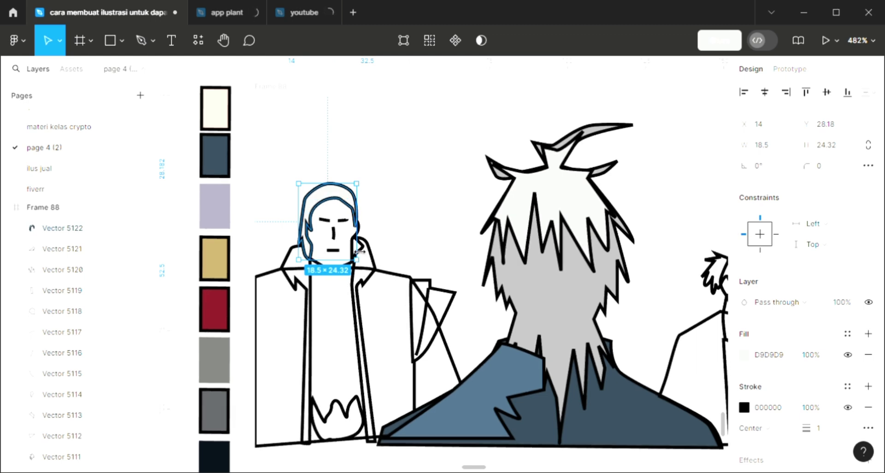
{"action": "left_click", "coordinate": [424, 228]}
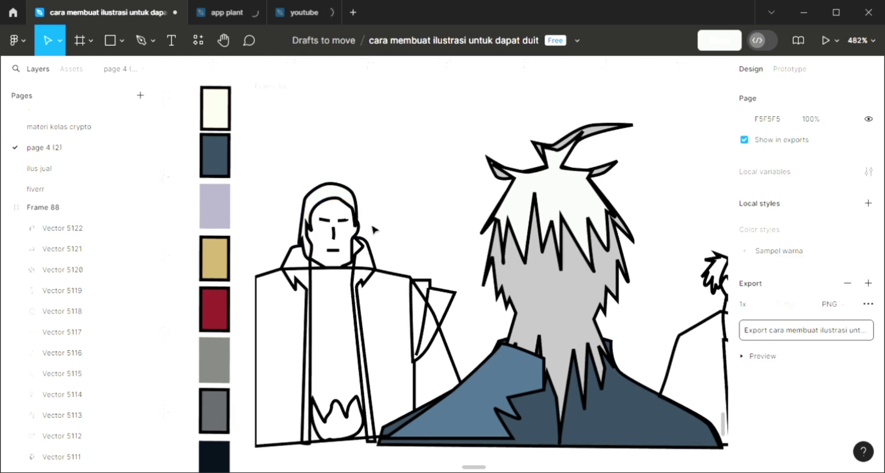
Fill the left figure's face shape with the skin colour FFE2D3 sampled from the first palette swatch.
{"action": "left_click", "coordinate": [365, 244]}
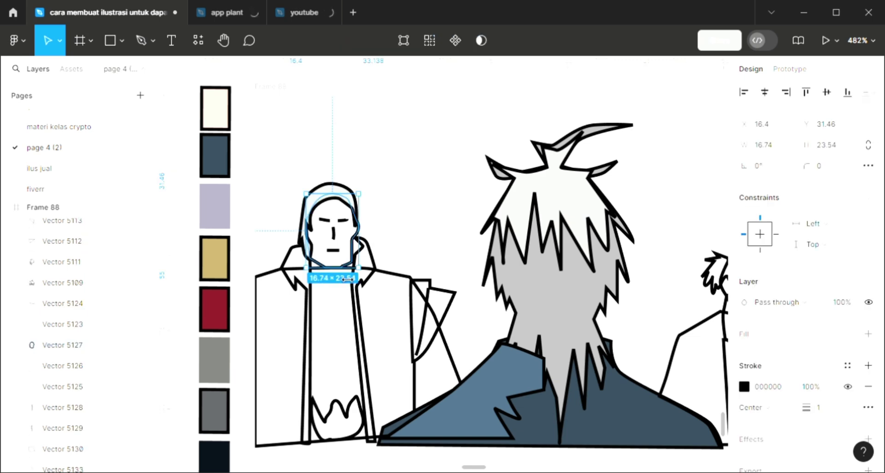
{"action": "scroll", "coordinate": [348, 279], "scroll_direction": "left", "scroll_amount": 2}
{"action": "scroll", "coordinate": [347, 279], "scroll_direction": "up", "scroll_amount": 2}
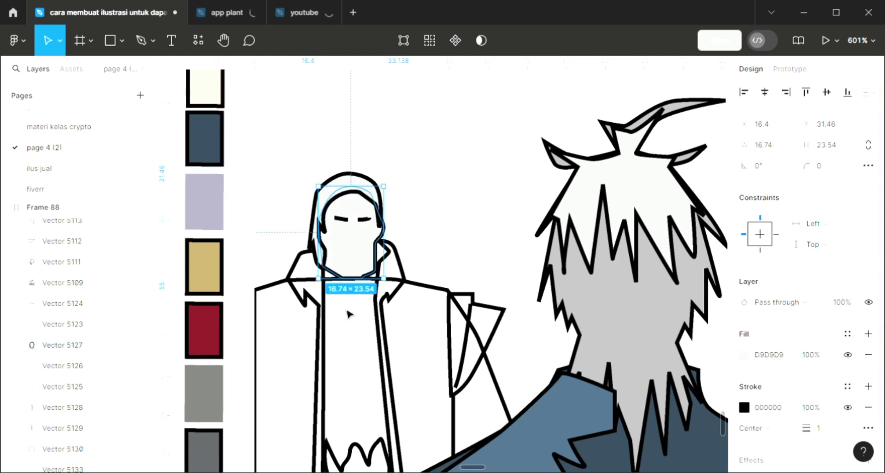
{"action": "scroll", "coordinate": [347, 311], "scroll_direction": "up", "scroll_amount": 2}
{"action": "key", "text": "i"}
{"action": "left_click", "coordinate": [215, 130]}
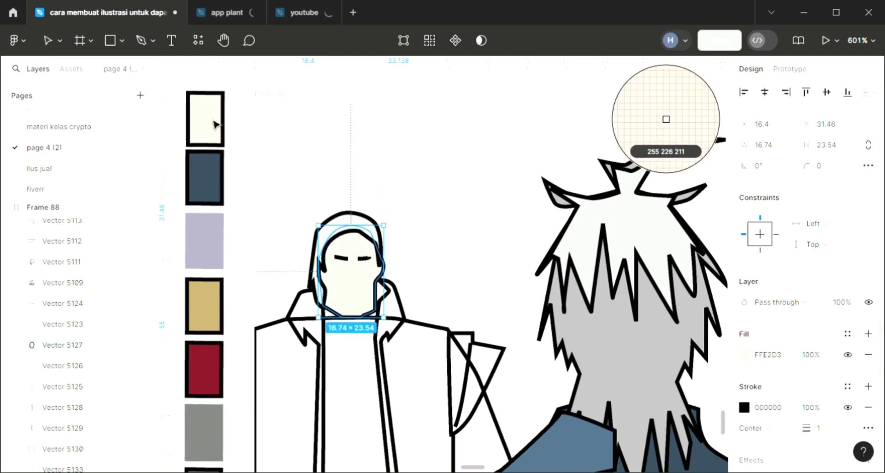
Send the left figure's face behind its facial features and darken its fill to F4CFBC.
{"action": "left_click", "coordinate": [744, 354]}
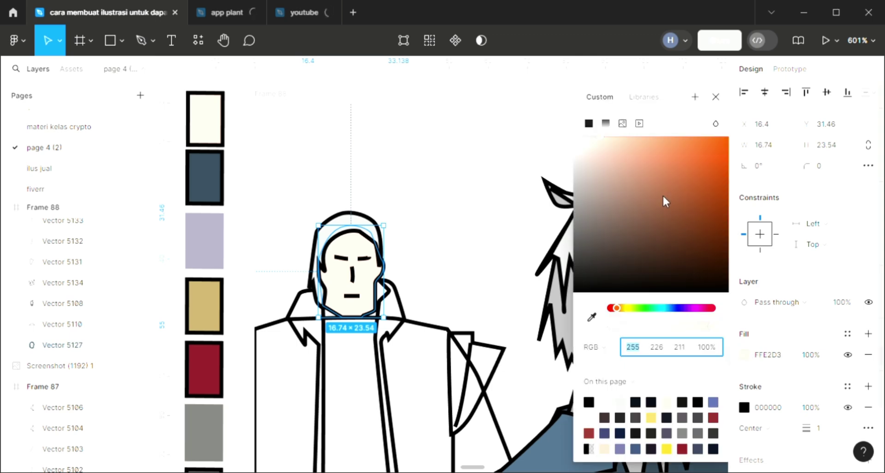
{"action": "left_click", "coordinate": [609, 143]}
{"action": "left_click", "coordinate": [716, 97]}
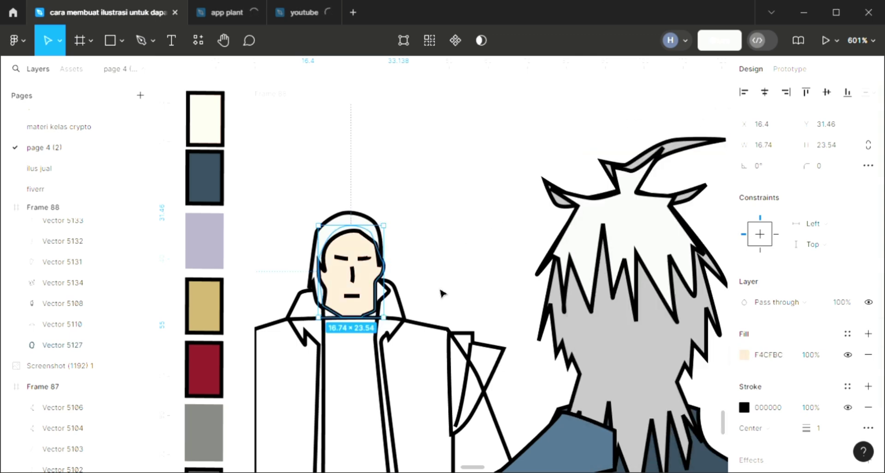
{"action": "left_click", "coordinate": [421, 336]}
Add a D9D9D9 fill to the left figure's coat body and send the shape to the back.
{"action": "scroll", "coordinate": [319, 291], "scroll_direction": "down", "scroll_amount": 3}
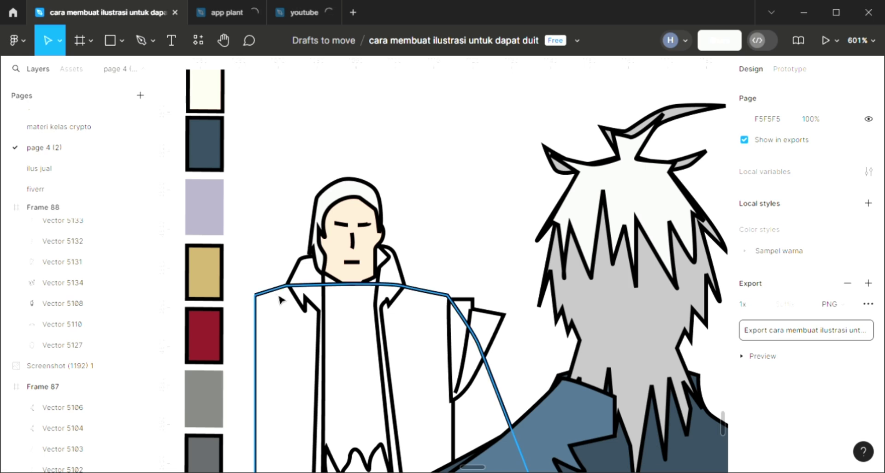
{"action": "left_click", "coordinate": [365, 326]}
{"action": "scroll", "coordinate": [365, 326], "scroll_direction": "down", "scroll_amount": 3}
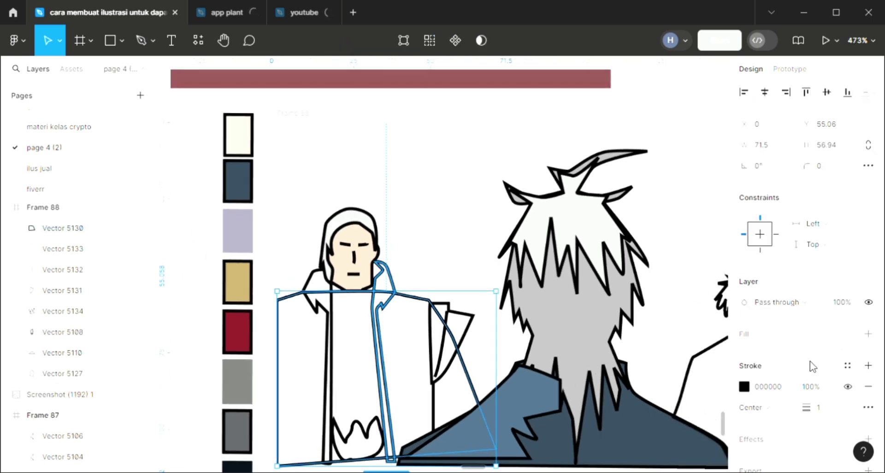
{"action": "left_click", "coordinate": [869, 333]}
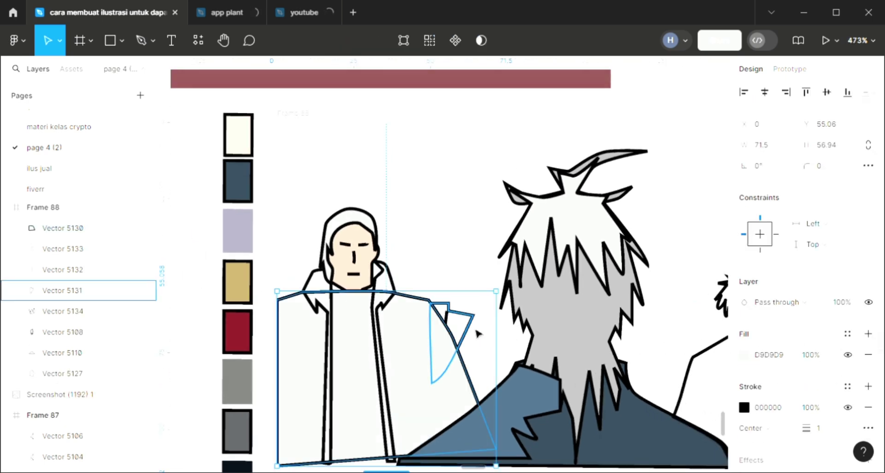
{"action": "scroll", "coordinate": [477, 332], "scroll_direction": "down", "scroll_amount": 1}
{"action": "key", "text": "bracketleft"}
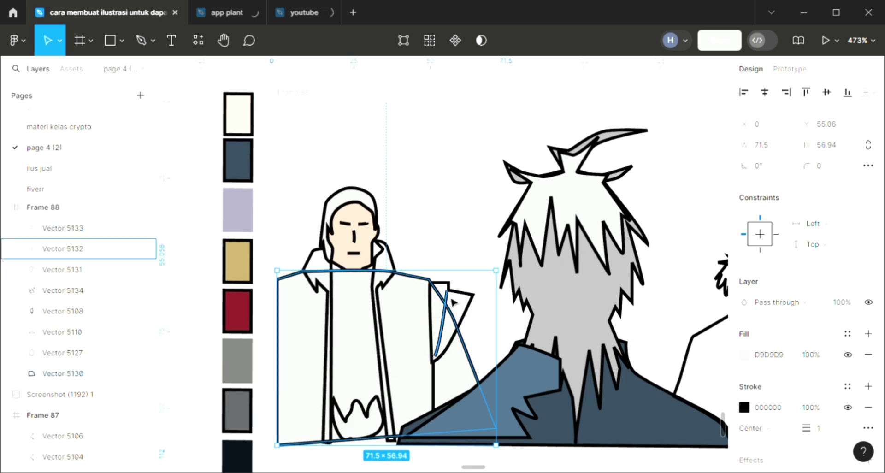
{"action": "key", "text": "i"}
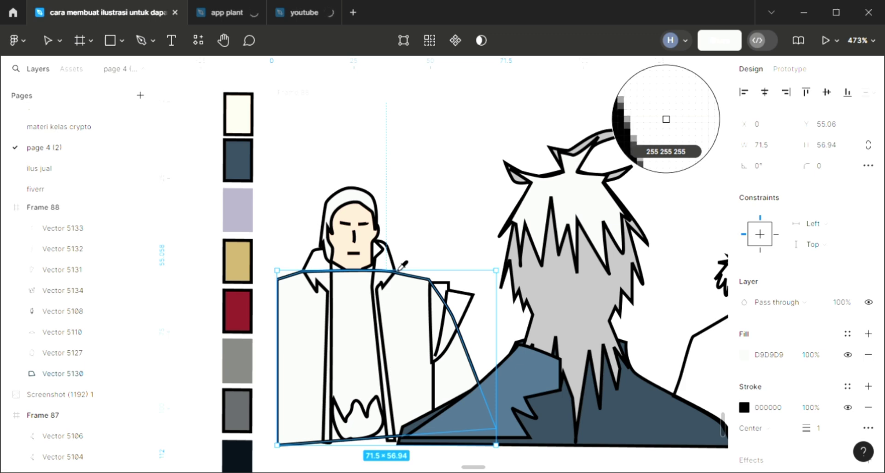
{"action": "key", "text": "Escape"}
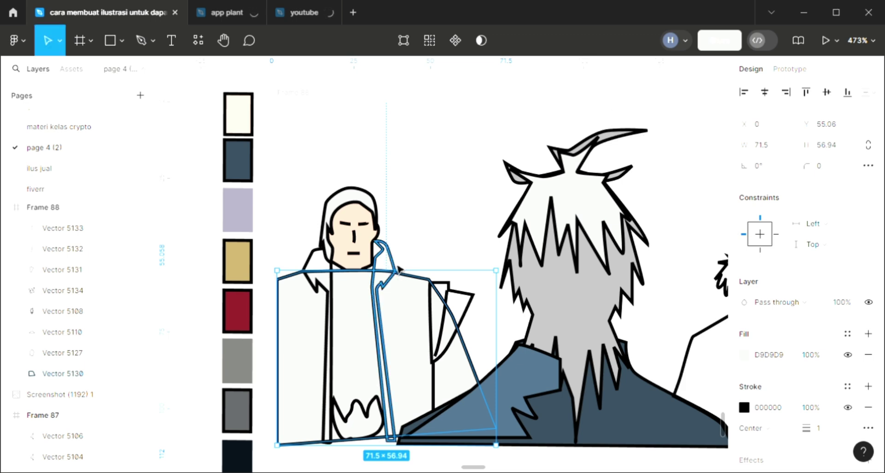
Fill the left figure's right-hand collar and lapel strip with the sampled colour F5F5F5.
{"action": "left_click", "coordinate": [394, 271]}
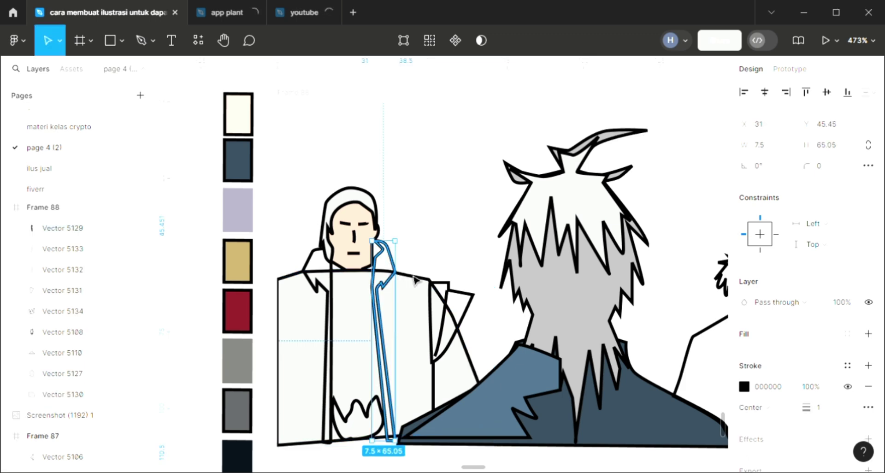
{"action": "left_click", "coordinate": [868, 334]}
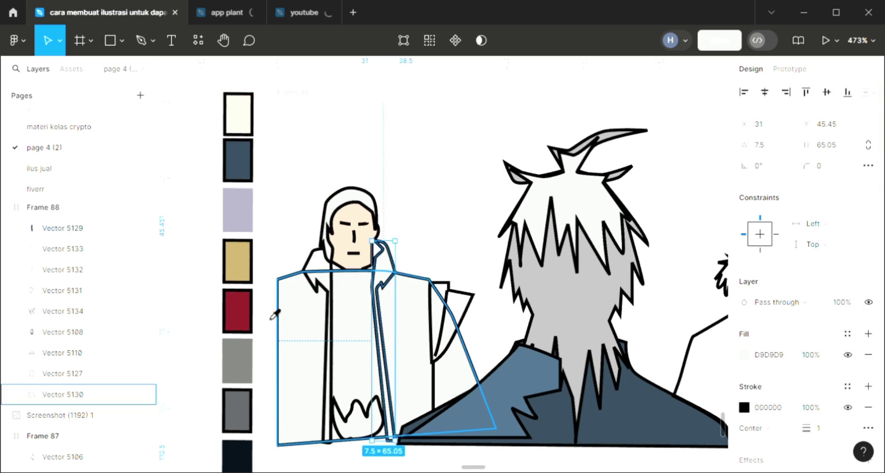
{"action": "key", "text": "i"}
{"action": "left_click", "coordinate": [306, 268]}
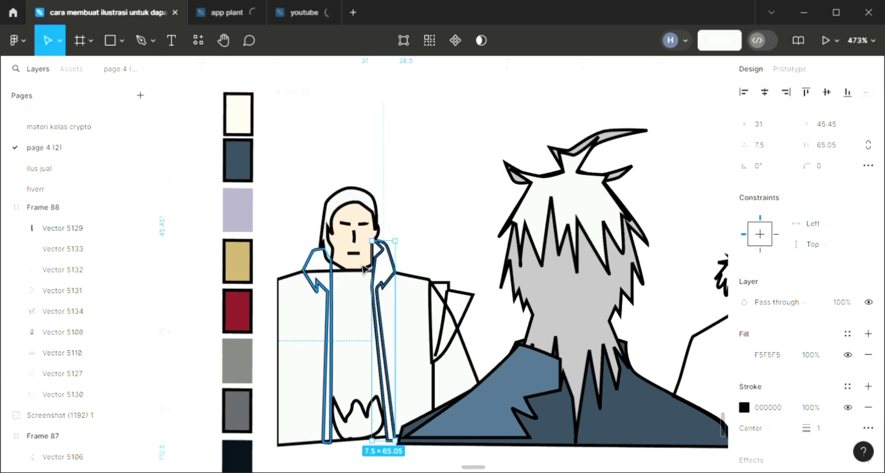
Fill both collar and lapel strips on the left figure's coat with the palette's gold colour B89F63.
{"action": "key", "text": "i"}
{"action": "left_click", "coordinate": [314, 270]}
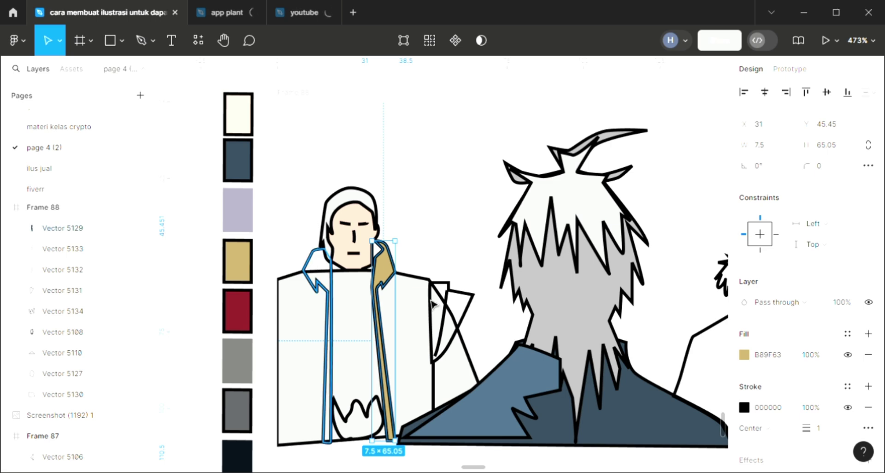
{"action": "left_click", "coordinate": [313, 270]}
{"action": "key", "text": "i"}
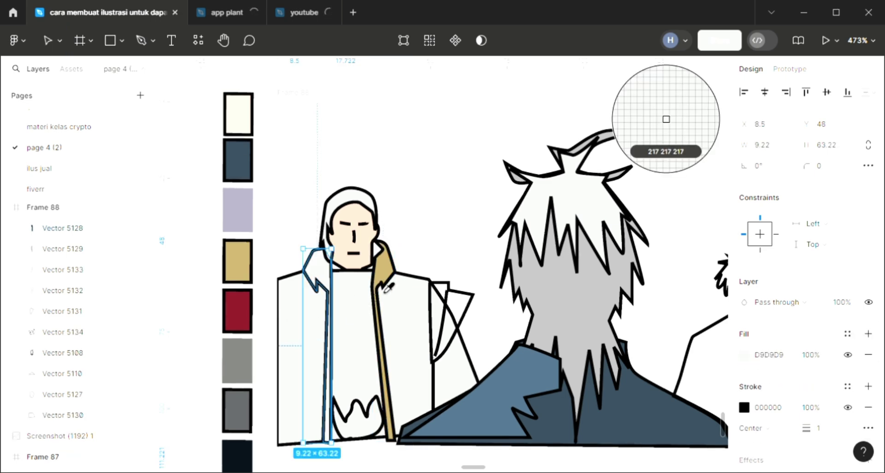
{"action": "left_click", "coordinate": [392, 284]}
Fill the left figure's flame-shaped waist ornament and the pointed shoulder piece with the same gold, B89F63.
{"action": "left_click", "coordinate": [373, 424]}
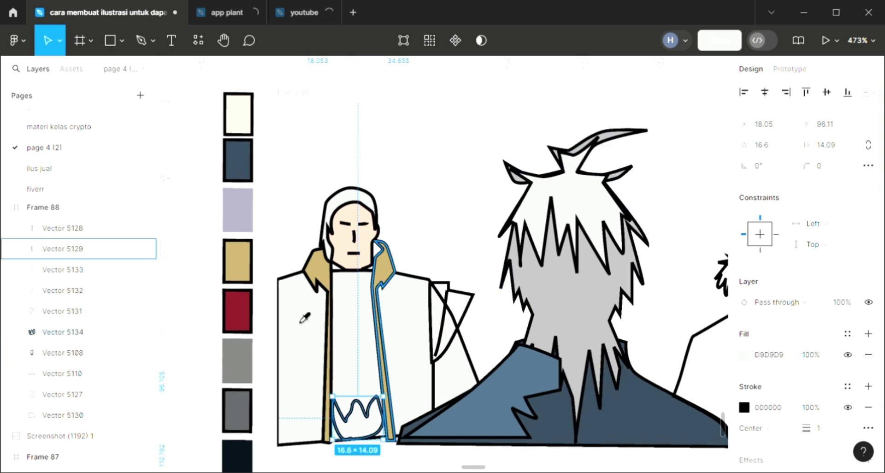
{"action": "key", "text": "i"}
{"action": "left_click", "coordinate": [341, 286]}
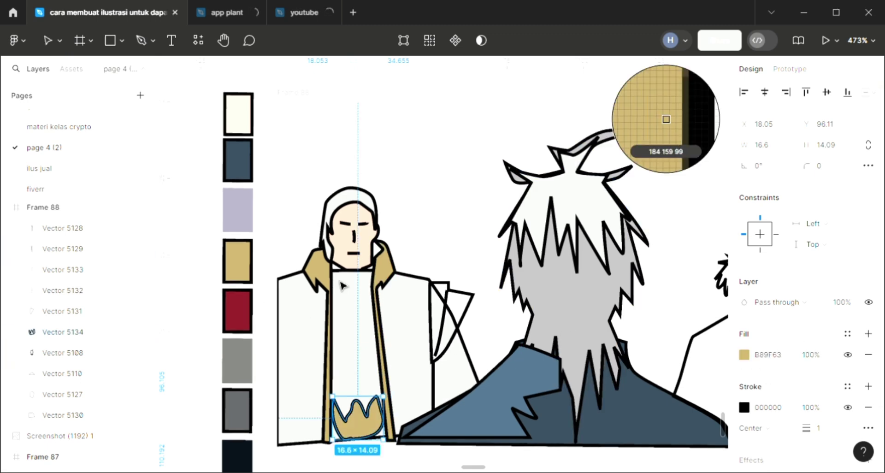
{"action": "left_click", "coordinate": [477, 300]}
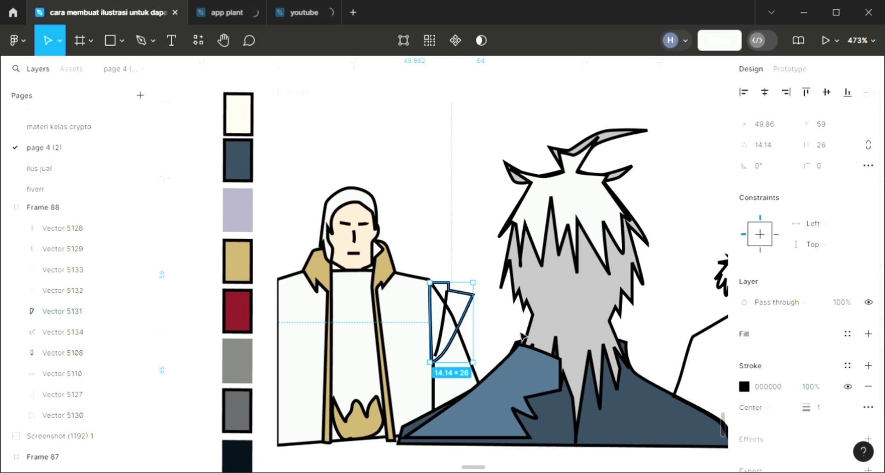
{"action": "key", "text": "i"}
{"action": "left_click", "coordinate": [244, 275]}
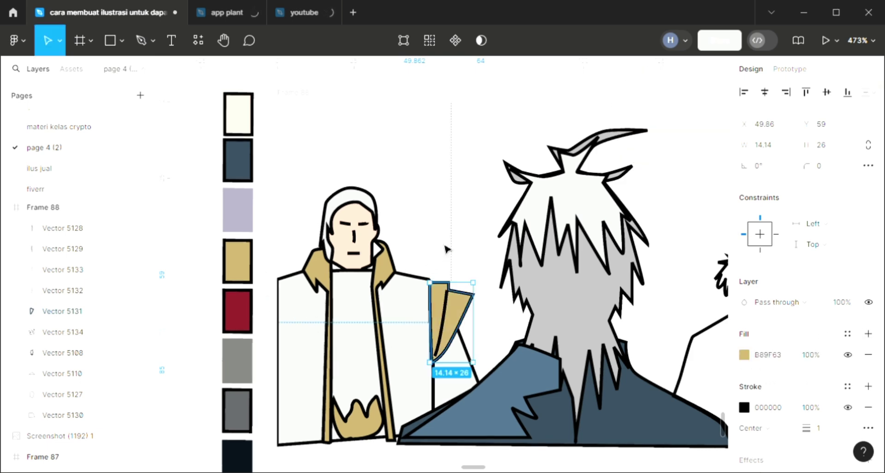
{"action": "key", "text": "Escape"}
Change the left figure's coat body fill to white FFFFFF sampled from the canvas.
{"action": "scroll", "coordinate": [429, 332], "scroll_direction": "right", "scroll_amount": 1}
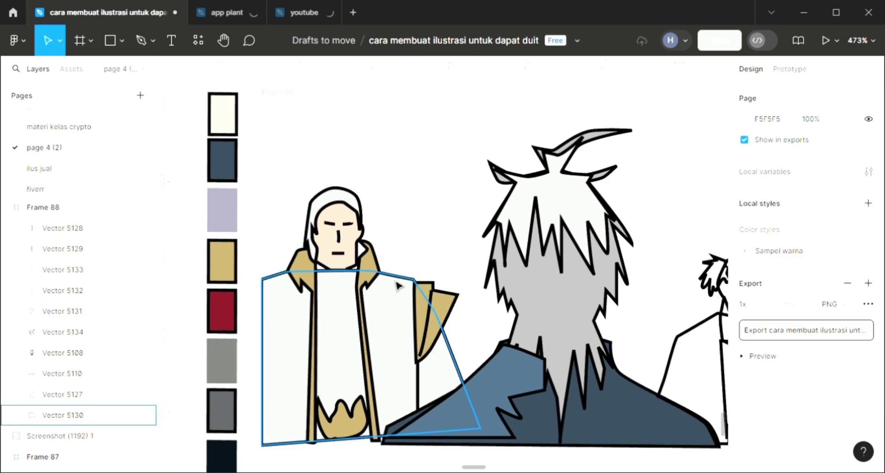
{"action": "left_click", "coordinate": [397, 286]}
{"action": "key", "text": "i"}
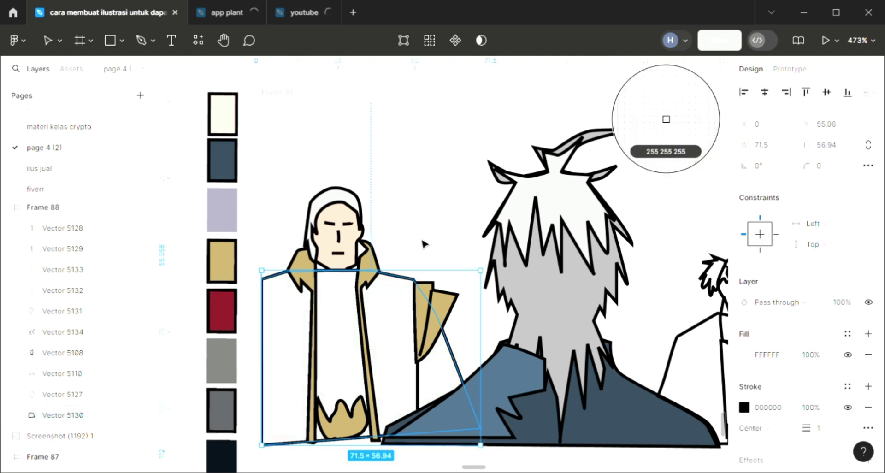
{"action": "key", "text": "Escape"}
Add a D9D9D9 fill to the right figure's triangular eye and a default fill to the hair tuft.
{"action": "scroll", "coordinate": [423, 244], "scroll_direction": "up", "scroll_amount": 2}
{"action": "scroll", "coordinate": [461, 276], "scroll_direction": "down", "scroll_amount": 1}
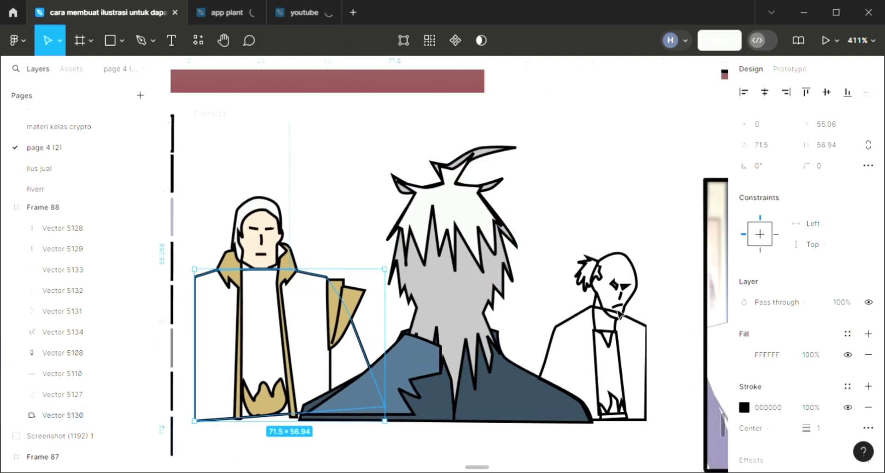
{"action": "scroll", "coordinate": [620, 315], "scroll_direction": "right", "scroll_amount": 1}
{"action": "scroll", "coordinate": [629, 306], "scroll_direction": "up", "scroll_amount": 5}
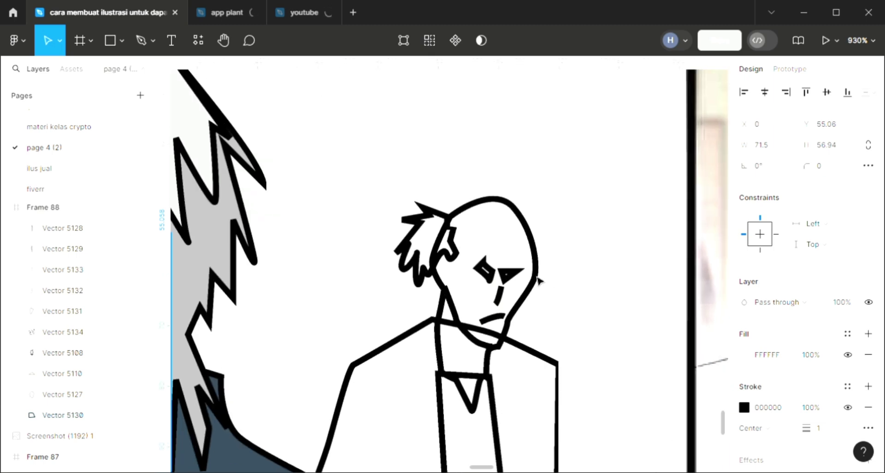
{"action": "key", "text": "Escape"}
{"action": "left_click", "coordinate": [523, 277]}
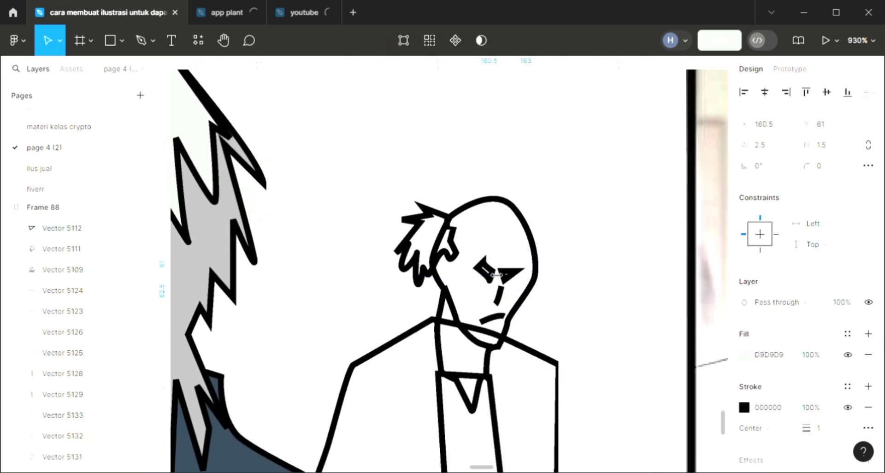
{"action": "key", "text": "ctrl+v"}
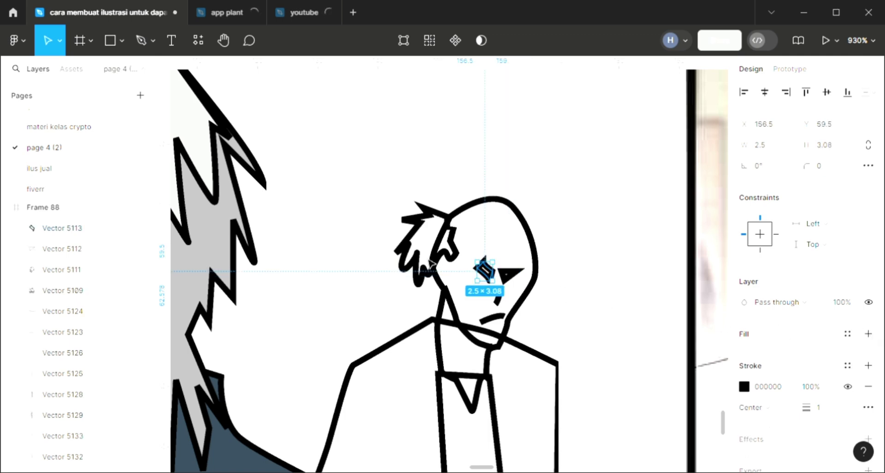
{"action": "left_click", "coordinate": [431, 265]}
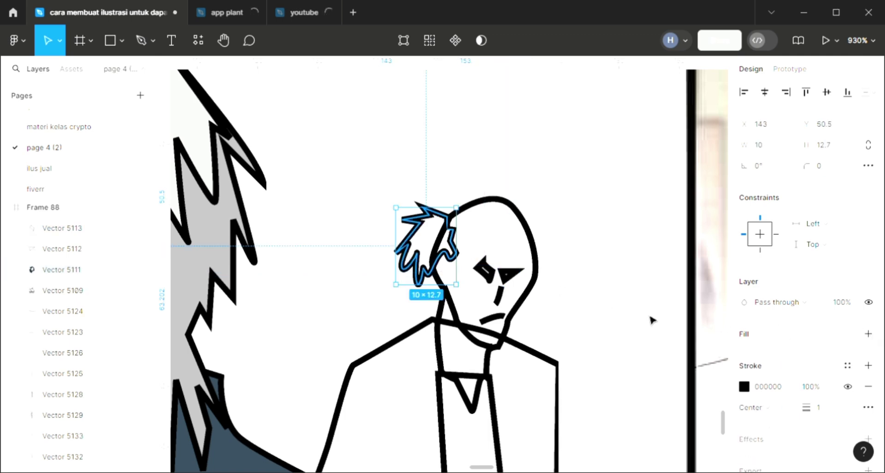
{"action": "left_click", "coordinate": [868, 333]}
Fill the right figure's head and neck shape with the left figure's skin colour F4CFBC and send it to the back.
{"action": "key", "text": "ctrl+v"}
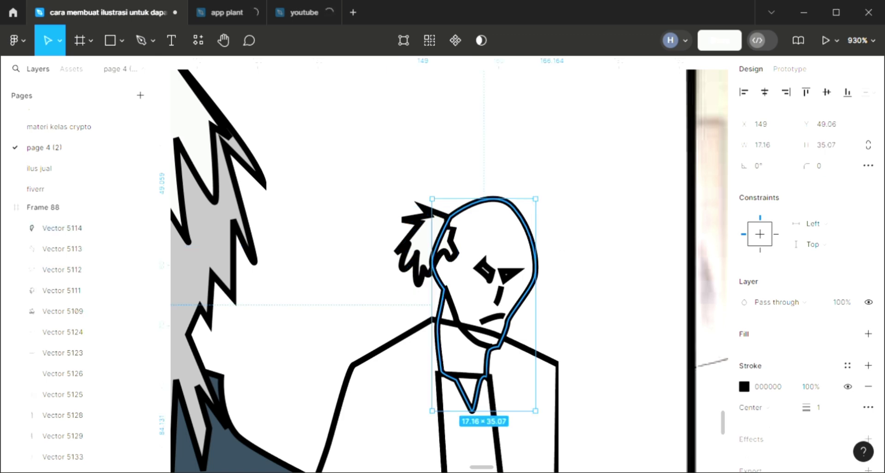
{"action": "scroll", "coordinate": [878, 345], "scroll_direction": "down", "scroll_amount": 1}
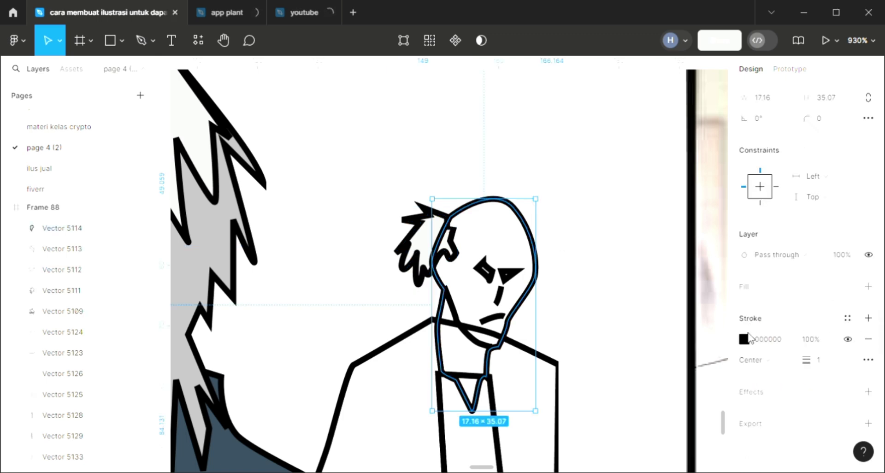
{"action": "left_click", "coordinate": [868, 286]}
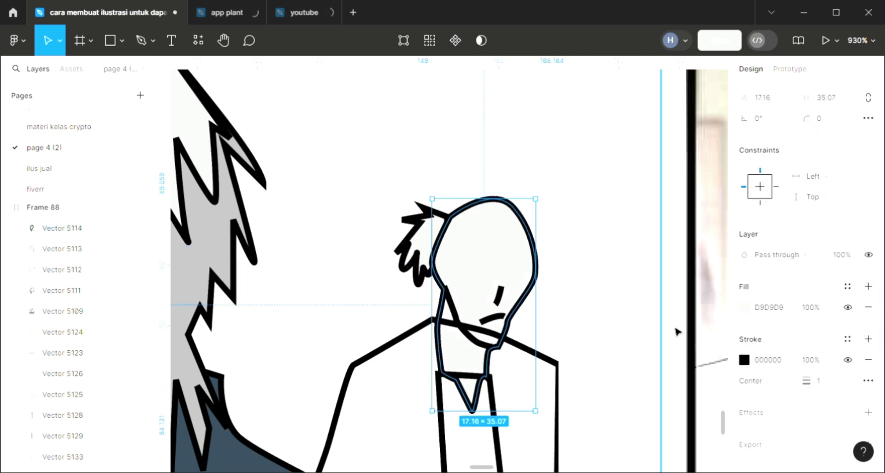
{"action": "scroll", "coordinate": [676, 330], "scroll_direction": "down", "scroll_amount": 2}
{"action": "scroll", "coordinate": [676, 330], "scroll_direction": "left", "scroll_amount": 10}
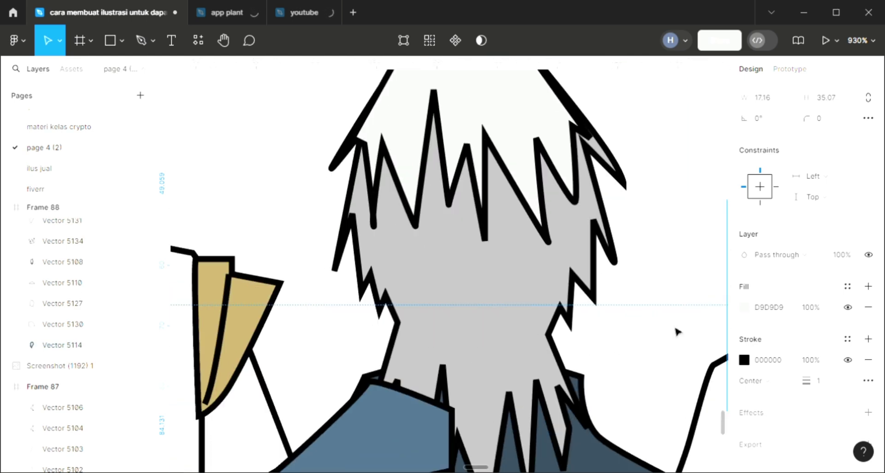
{"action": "key", "text": "i"}
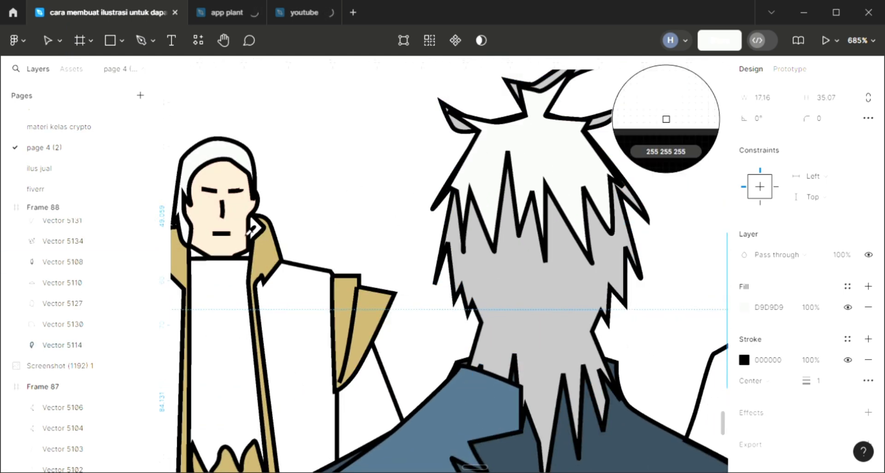
{"action": "left_click", "coordinate": [320, 305]}
Fill the right figure's coat with gold B89F63 sampled from the left figure's shoulder piece and send it to the back.
{"action": "scroll", "coordinate": [321, 303], "scroll_direction": "right", "scroll_amount": 5}
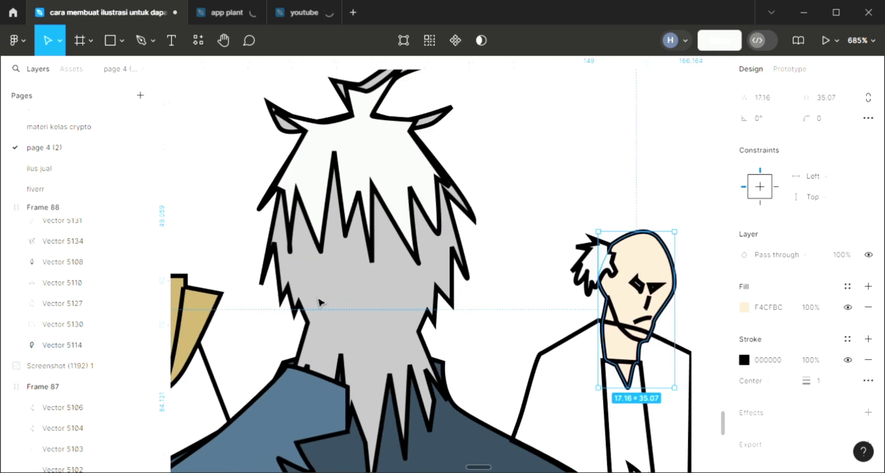
{"action": "left_click", "coordinate": [545, 363]}
{"action": "scroll", "coordinate": [668, 348], "scroll_direction": "right", "scroll_amount": 2}
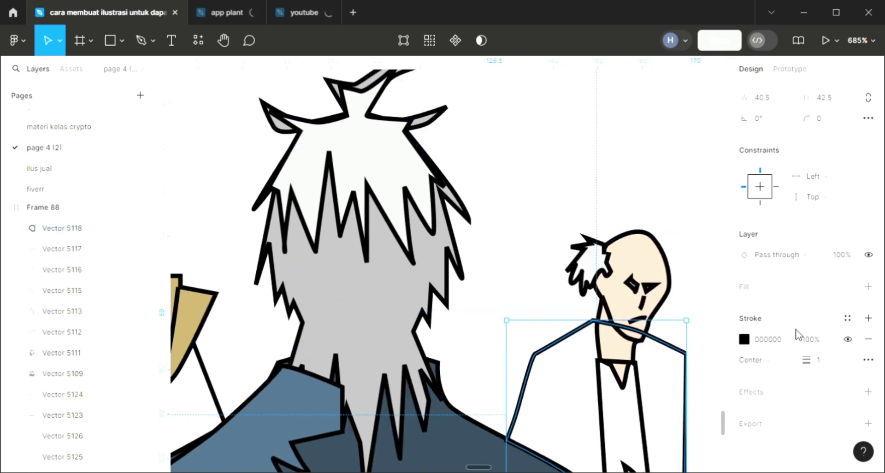
{"action": "left_click", "coordinate": [869, 286]}
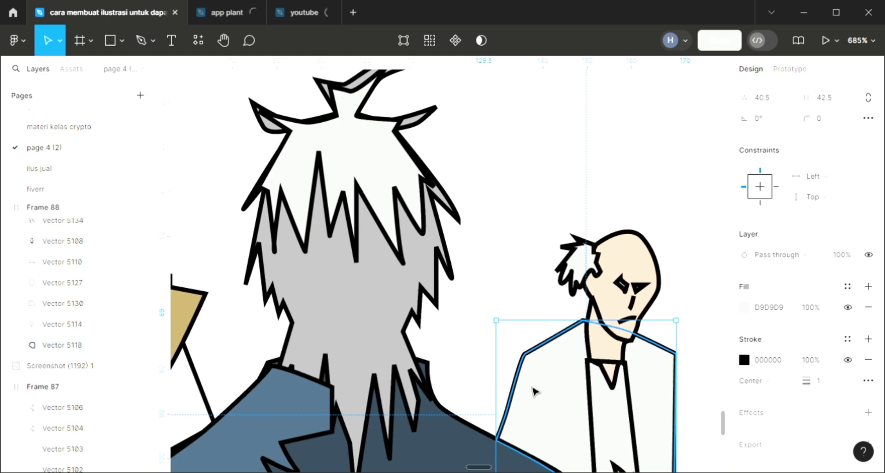
{"action": "scroll", "coordinate": [533, 391], "scroll_direction": "left", "scroll_amount": 2}
{"action": "scroll", "coordinate": [533, 392], "scroll_direction": "down", "scroll_amount": 1}
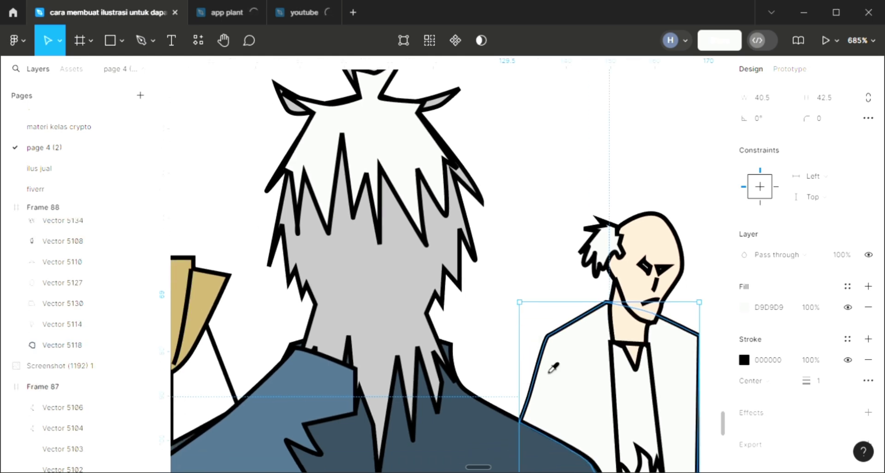
{"action": "left_click", "coordinate": [215, 310]}
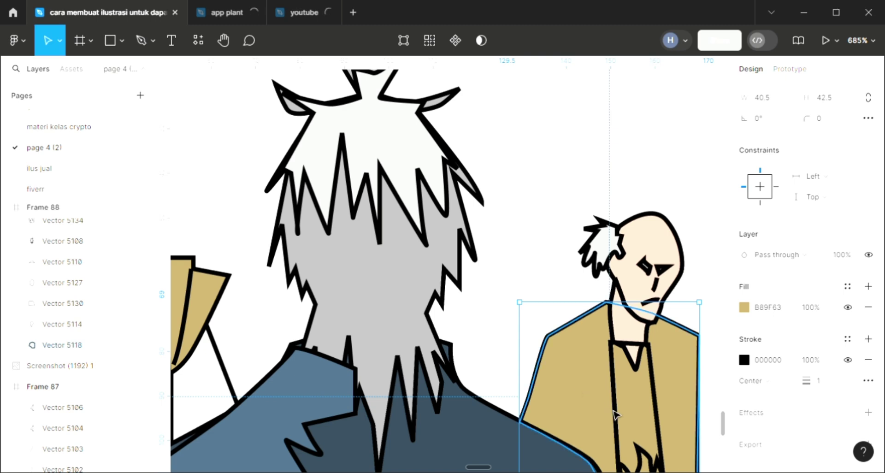
Add a fill to the right figure's narrow shirt panel and set it to sampled white FFFFFF.
{"action": "left_click", "coordinate": [613, 369]}
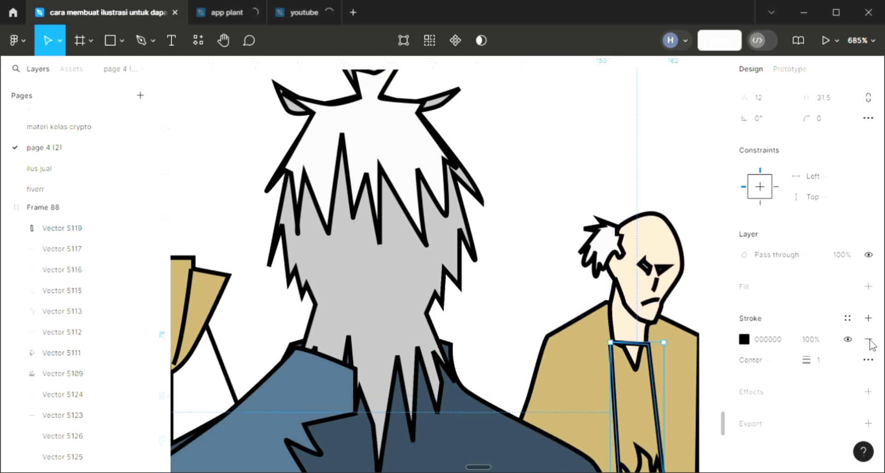
{"action": "left_click", "coordinate": [868, 287]}
{"action": "key", "text": "i"}
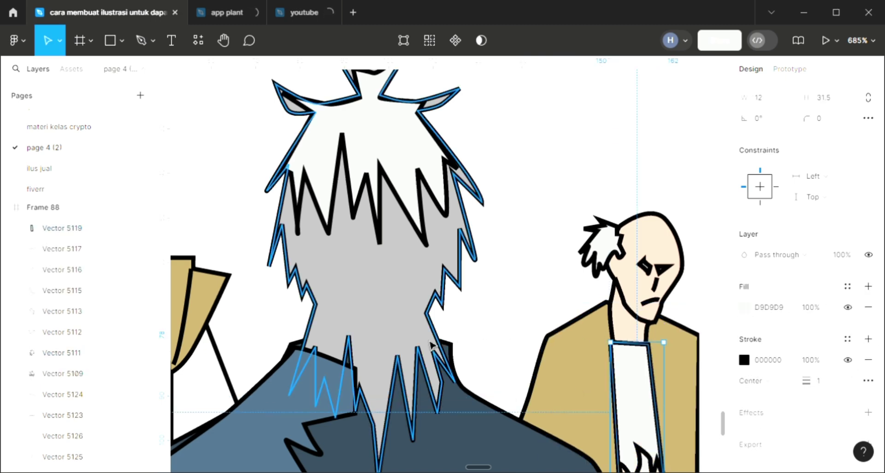
{"action": "left_click", "coordinate": [625, 417]}
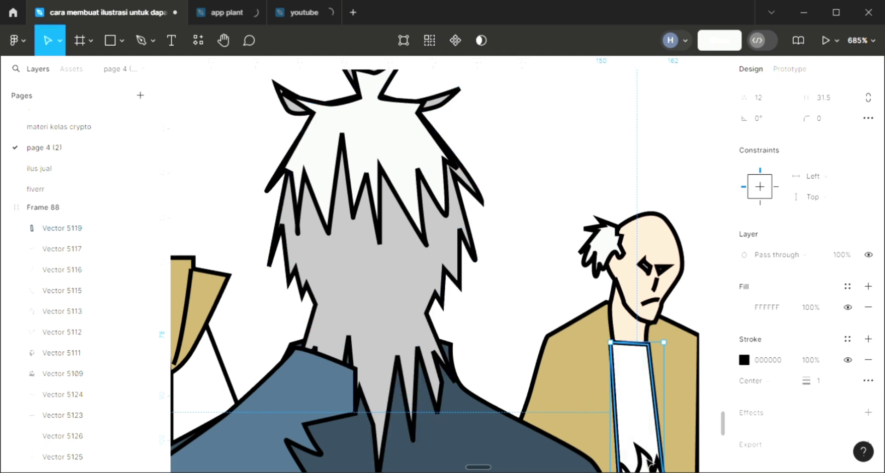
Fill the flame-shaped ornament at the base of the right figure's shirt with the gold sampled from the coat.
{"action": "left_click", "coordinate": [648, 461]}
{"action": "scroll", "coordinate": [649, 462], "scroll_direction": "down", "scroll_amount": 1}
{"action": "scroll", "coordinate": [650, 463], "scroll_direction": "down", "scroll_amount": 3}
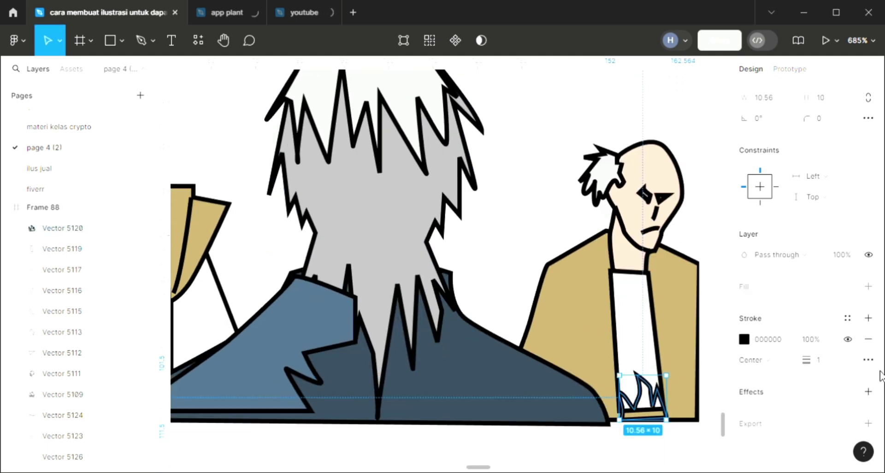
{"action": "left_click", "coordinate": [868, 286]}
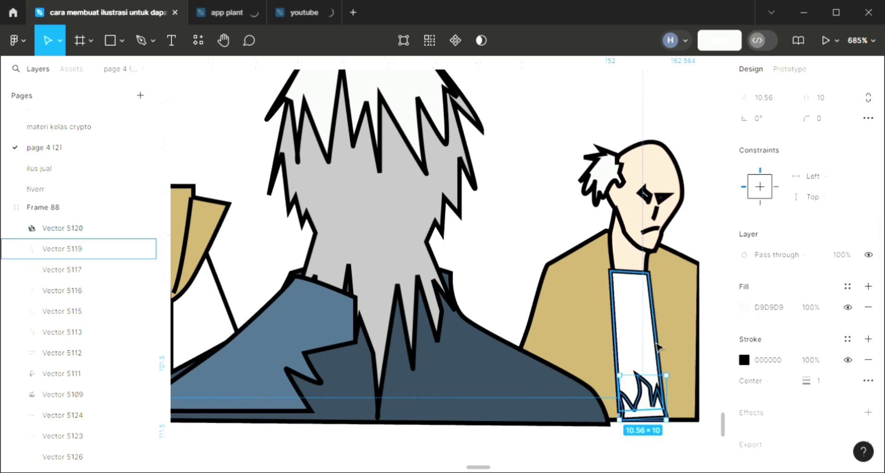
{"action": "key", "text": "i"}
{"action": "left_click", "coordinate": [569, 287]}
{"action": "left_click", "coordinate": [509, 307]}
{"action": "scroll", "coordinate": [509, 308], "scroll_direction": "down", "scroll_amount": 2}
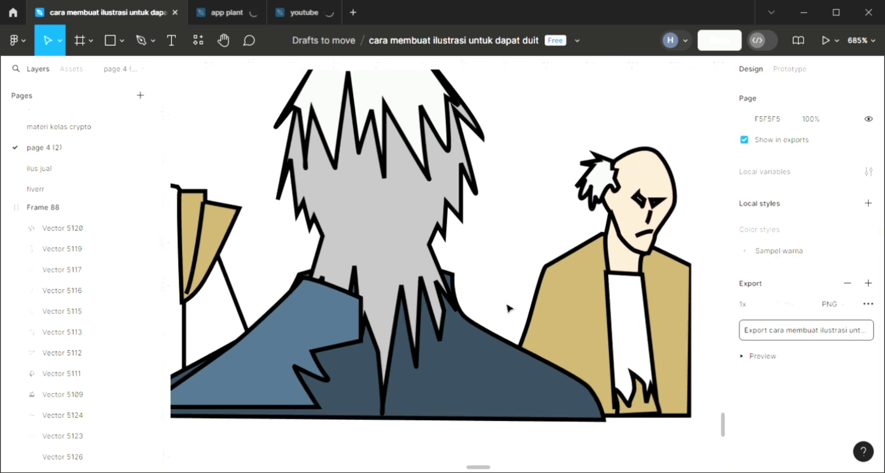
{"action": "scroll", "coordinate": [508, 307], "scroll_direction": "left", "scroll_amount": 3}
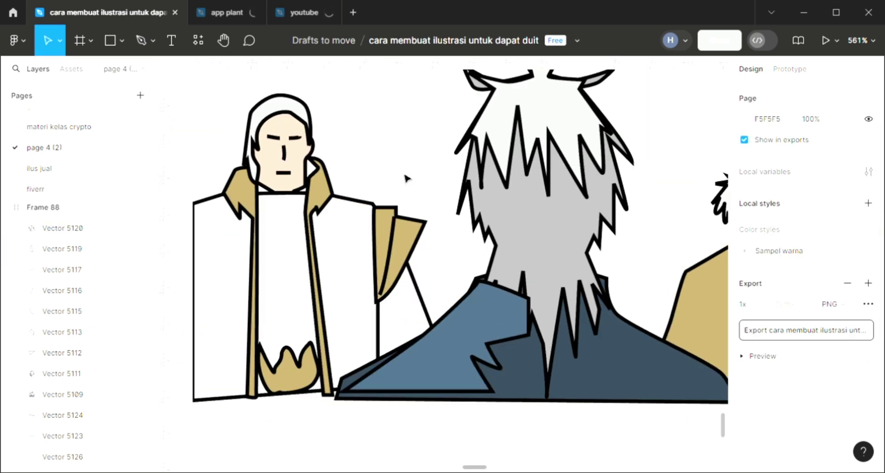
{"action": "left_click", "coordinate": [141, 40]}
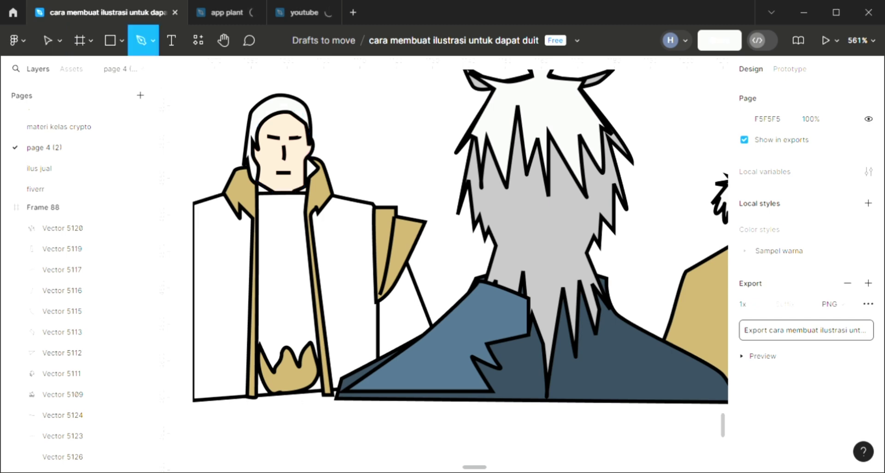
{"action": "scroll", "coordinate": [261, 377], "scroll_direction": "left", "scroll_amount": 1}
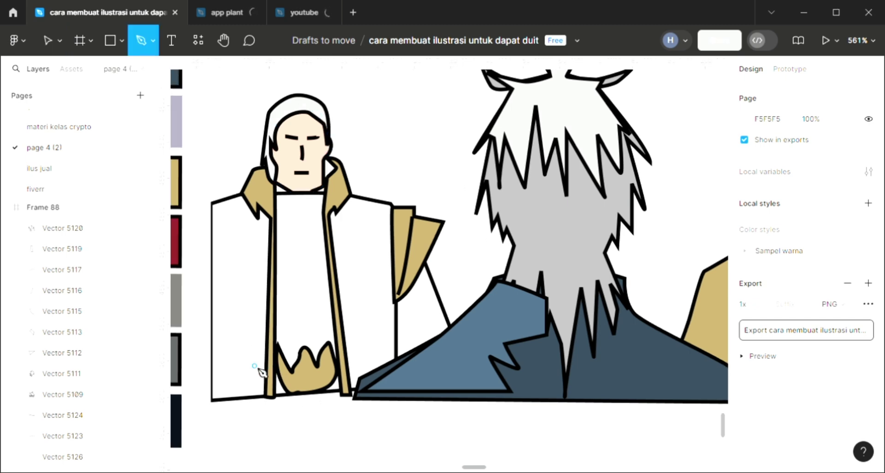
{"action": "left_click", "coordinate": [211, 322]}
{"action": "scroll", "coordinate": [214, 329], "scroll_direction": "down", "scroll_amount": 5}
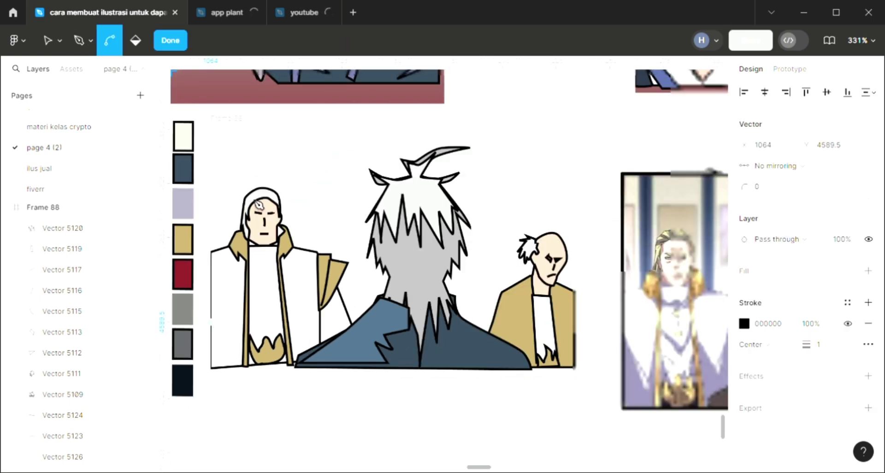
{"action": "key", "text": "Escape"}
{"action": "scroll", "coordinate": [260, 204], "scroll_direction": "up", "scroll_amount": 2}
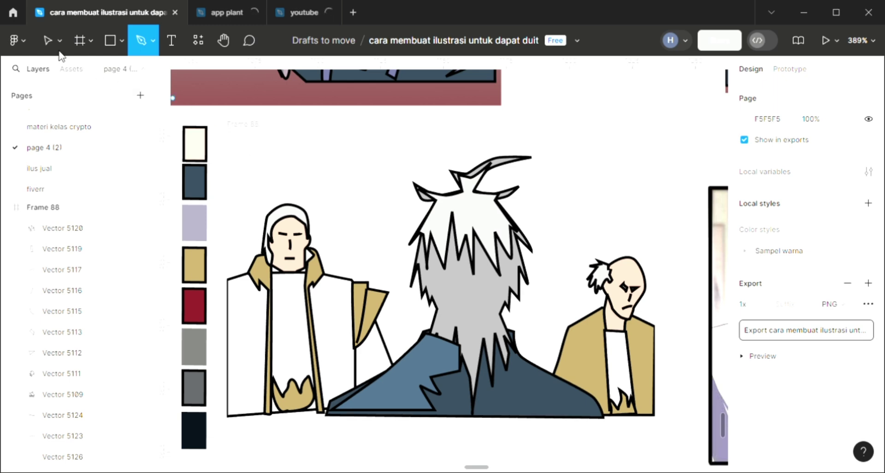
{"action": "left_click", "coordinate": [48, 29]}
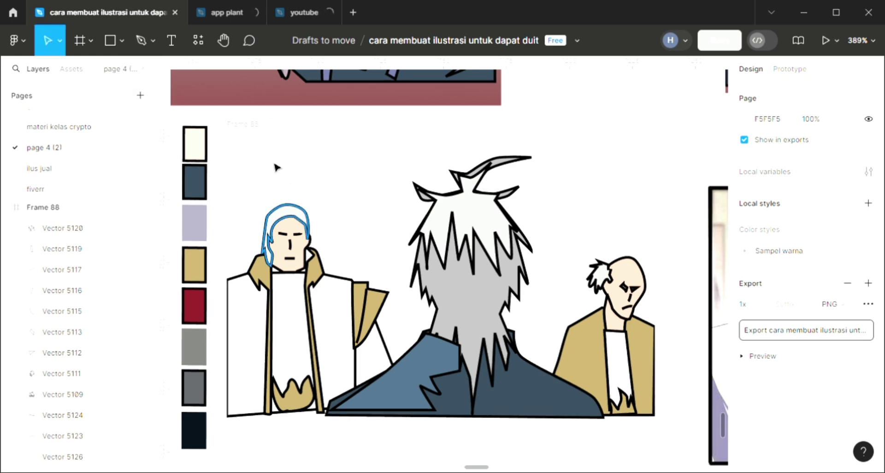
Change the illustration frame's white background fill to a linear gradient running from EE8080 to 884949.
{"action": "left_click", "coordinate": [253, 135]}
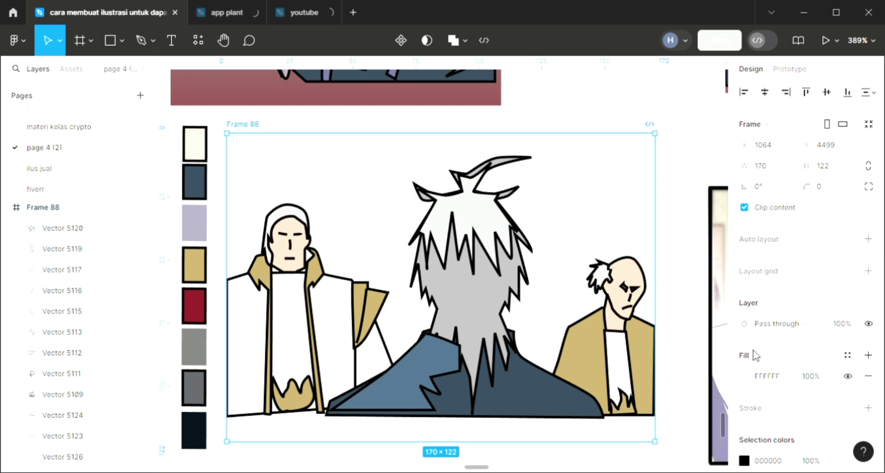
{"action": "left_click", "coordinate": [745, 376]}
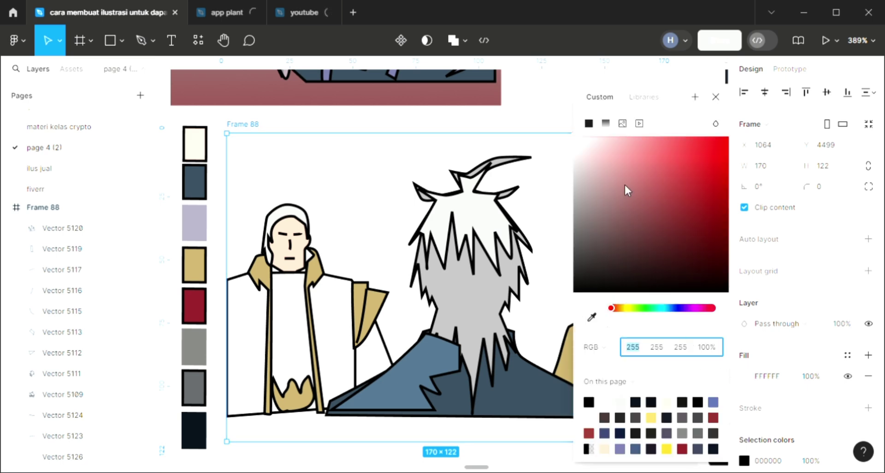
{"action": "left_click", "coordinate": [645, 146]}
{"action": "left_click", "coordinate": [605, 123]}
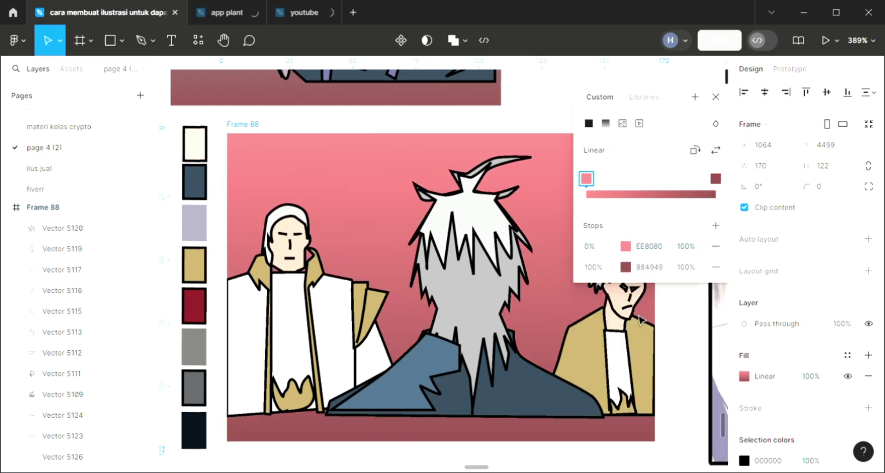
Recolour the background gradient's first stop to mint green 80EEC0 and move the dark red stop to 82%.
{"action": "left_click", "coordinate": [626, 246]}
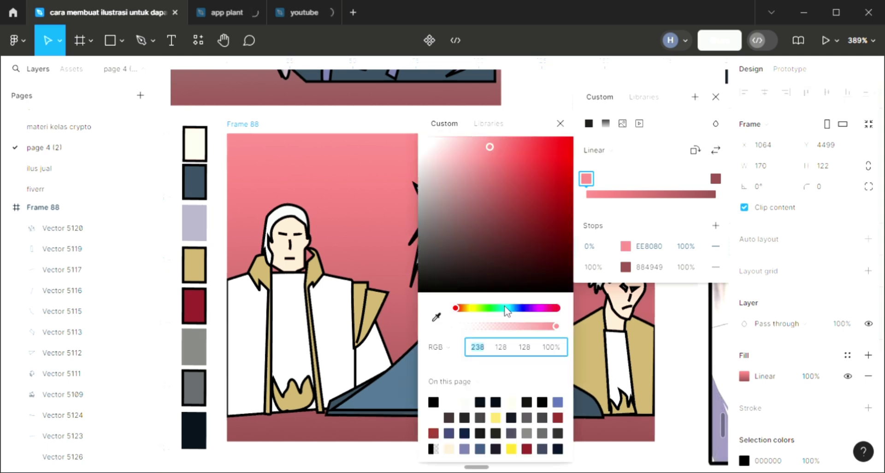
{"action": "left_click_drag", "start_coordinate": [490, 308], "coordinate": [477, 308]}
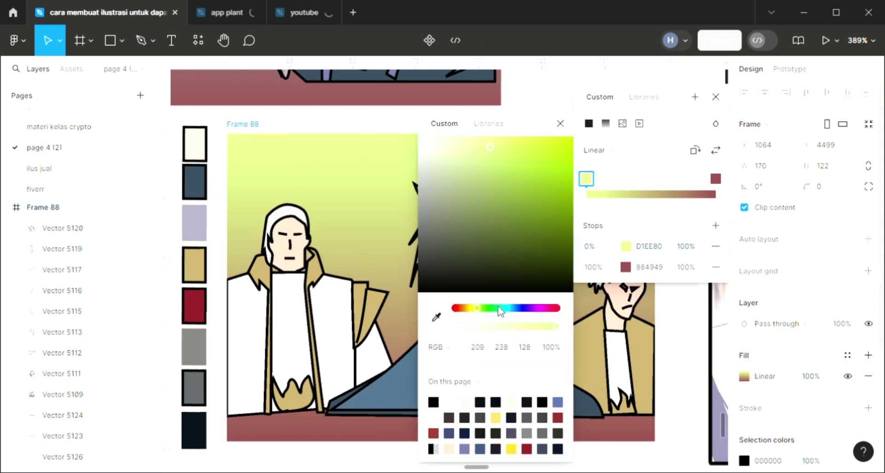
{"action": "left_click", "coordinate": [500, 307]}
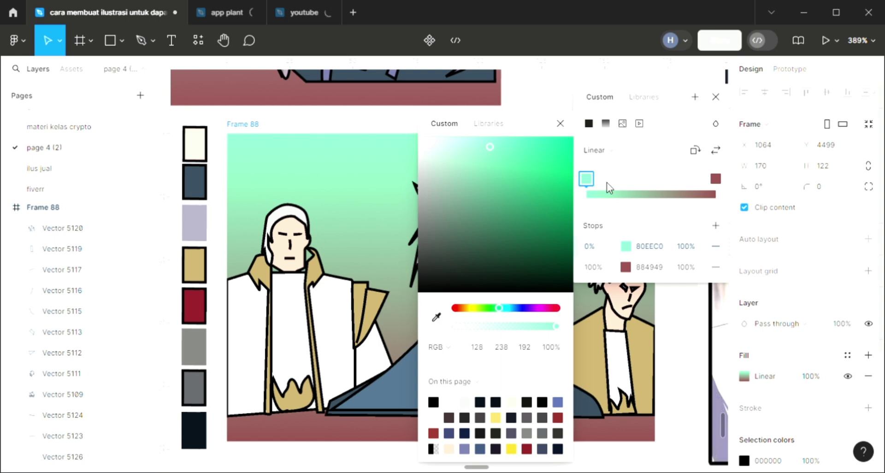
{"action": "left_click_drag", "start_coordinate": [721, 181], "coordinate": [692, 180]}
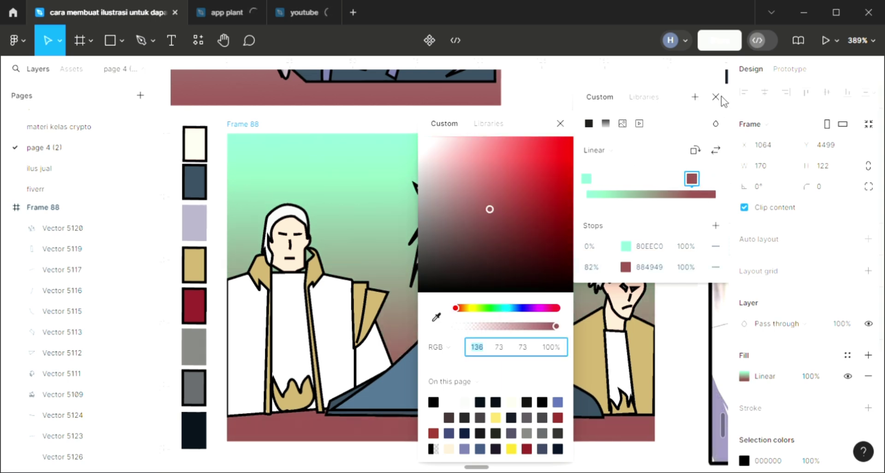
{"action": "key", "text": "Escape"}
Shorten the illustration frame to a height of 113 so it ends at the figures' lower edge.
{"action": "left_click", "coordinate": [245, 127]}
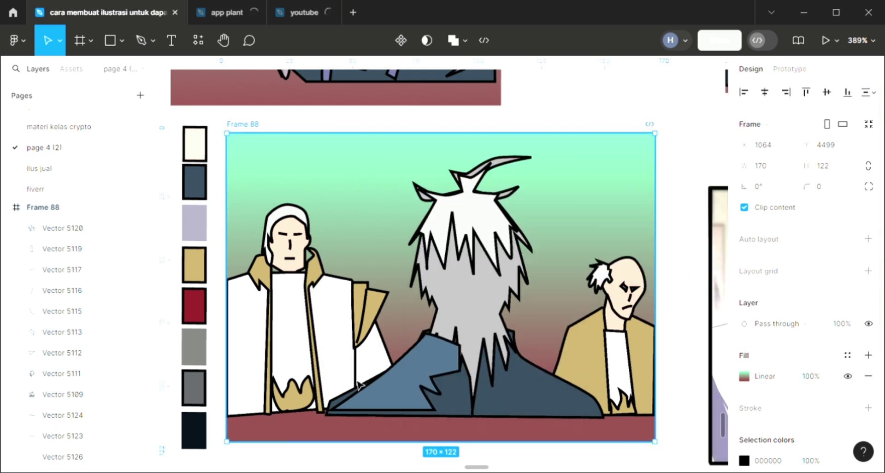
{"action": "left_click_drag", "start_coordinate": [356, 432], "coordinate": [356, 432]}
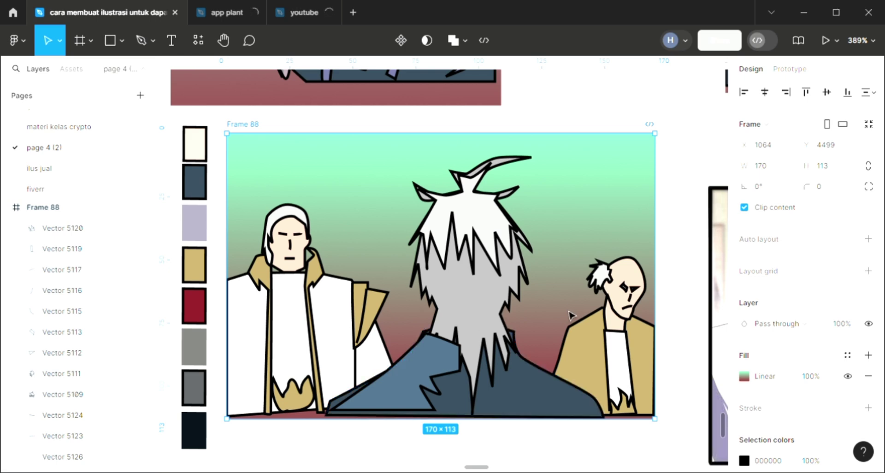
Draw a closed V-shaped fold about 14 × 7.28 across the left figure's shirt with the Pen tool and fill it with D9D9D9.
{"action": "scroll", "coordinate": [573, 306], "scroll_direction": "up", "scroll_amount": 2}
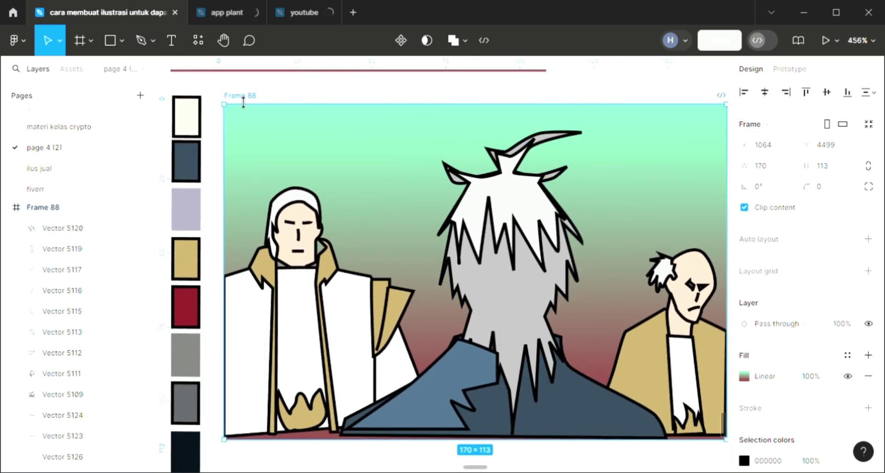
{"action": "left_click", "coordinate": [141, 40]}
{"action": "scroll", "coordinate": [278, 317], "scroll_direction": "up", "scroll_amount": 3}
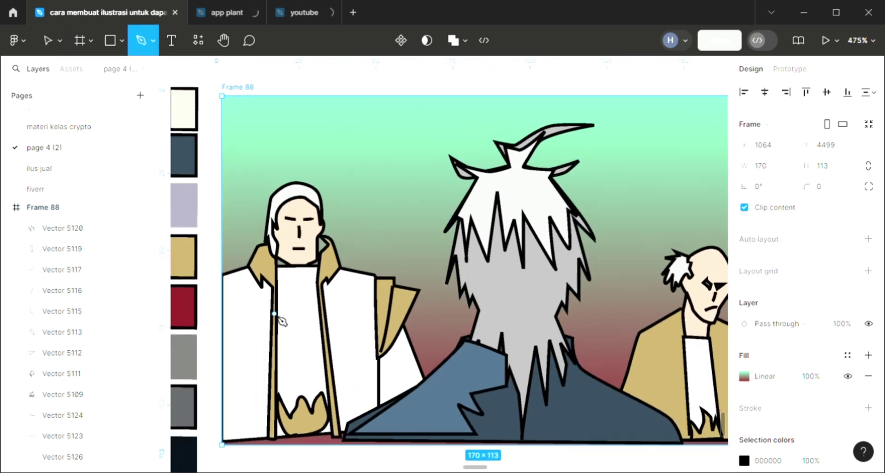
{"action": "scroll", "coordinate": [280, 341], "scroll_direction": "down", "scroll_amount": 1}
{"action": "scroll", "coordinate": [280, 340], "scroll_direction": "down", "scroll_amount": 1}
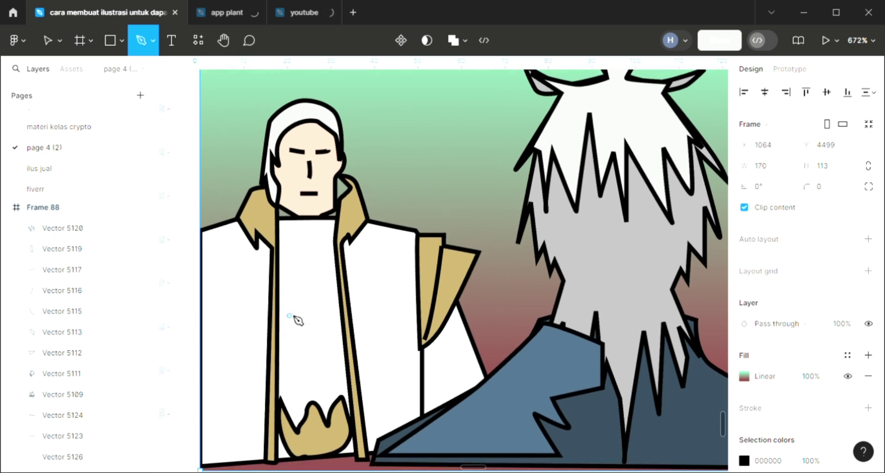
{"action": "left_click", "coordinate": [278, 305]}
{"action": "left_click_drag", "start_coordinate": [317, 331], "coordinate": [332, 298]}
{"action": "left_click", "coordinate": [340, 300]}
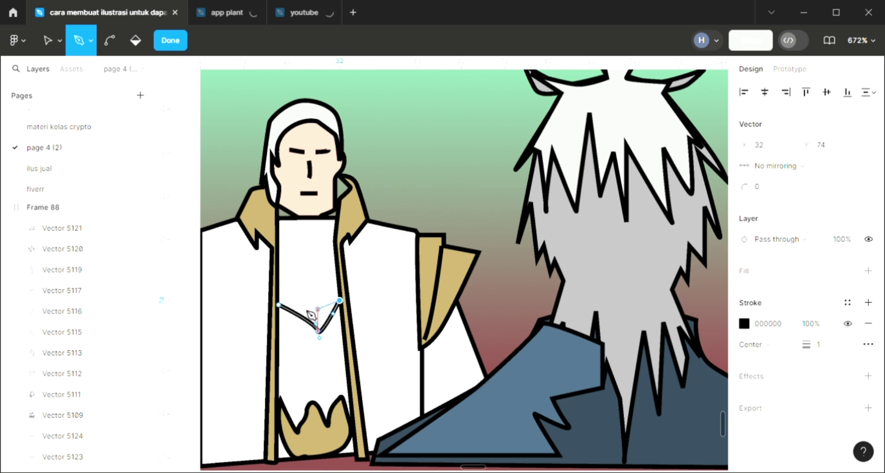
{"action": "left_click", "coordinate": [279, 305]}
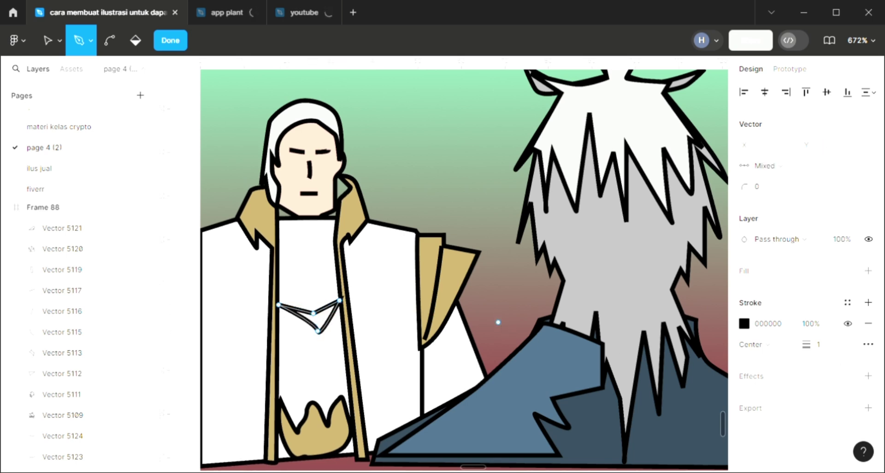
{"action": "key", "text": "Return"}
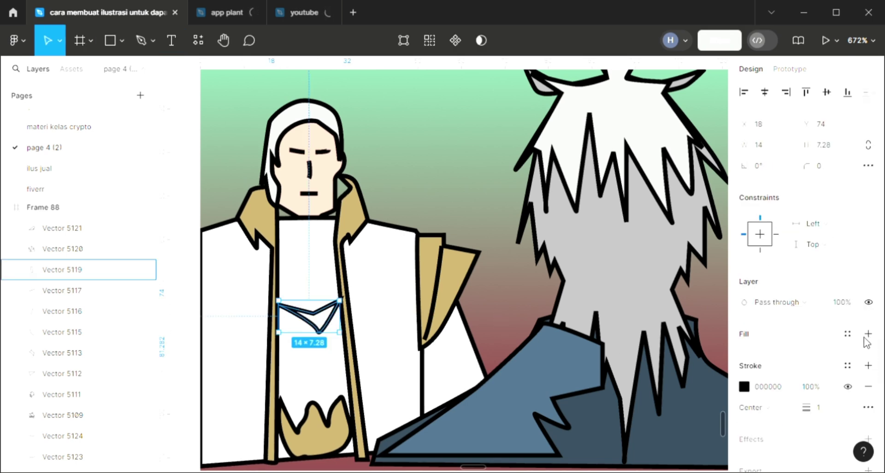
{"action": "left_click", "coordinate": [868, 333]}
{"action": "scroll", "coordinate": [311, 334], "scroll_direction": "left", "scroll_amount": 2}
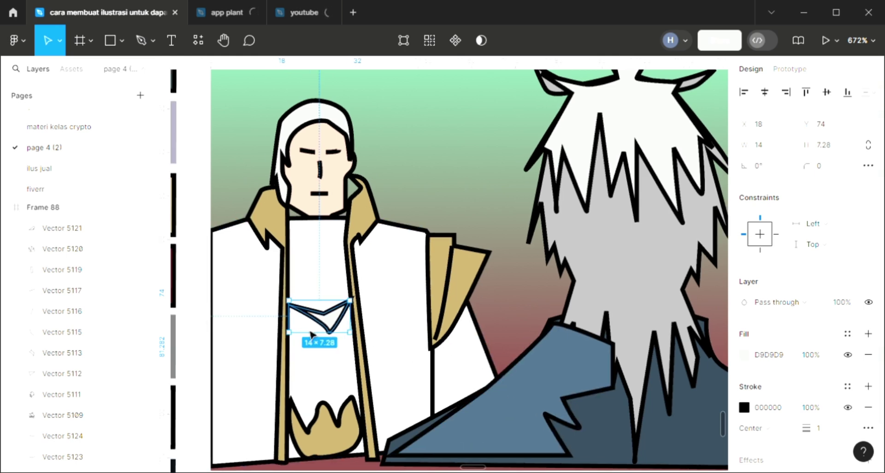
Draw a straight vertical seam on the left figure's shirt from the neckline down to the V-shaped fold.
{"action": "scroll", "coordinate": [311, 334], "scroll_direction": "left", "scroll_amount": 1}
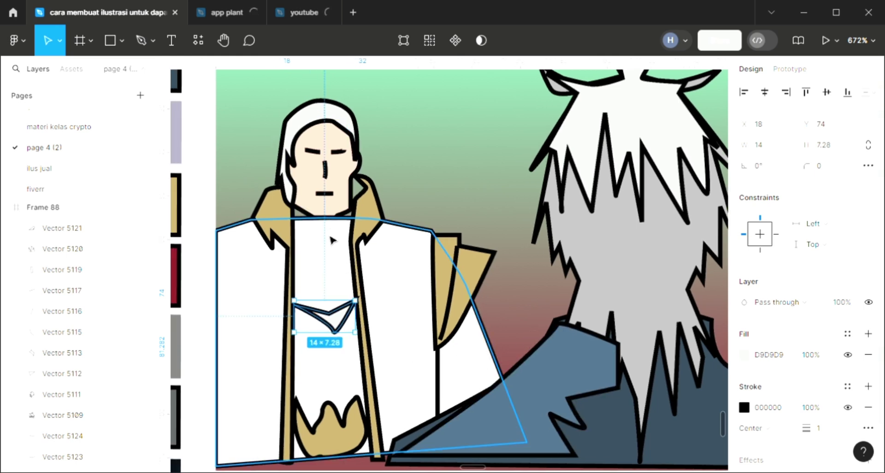
{"action": "left_click", "coordinate": [140, 42]}
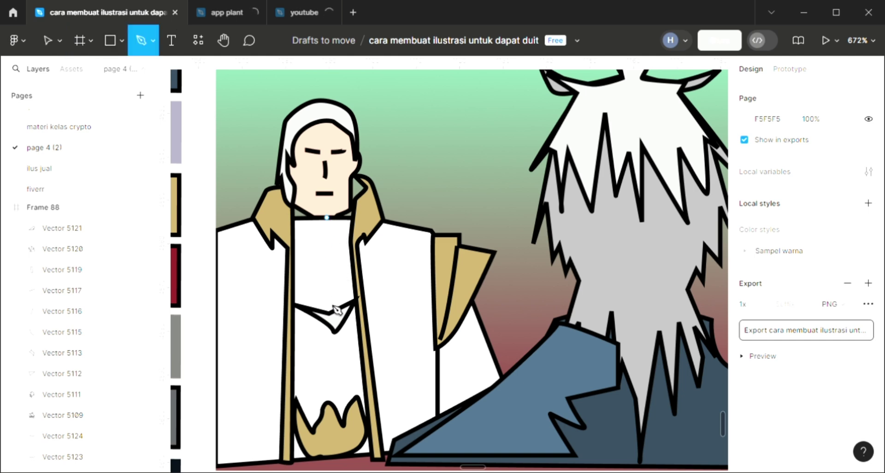
{"action": "left_click", "coordinate": [326, 217]}
{"action": "left_click", "coordinate": [327, 312]}
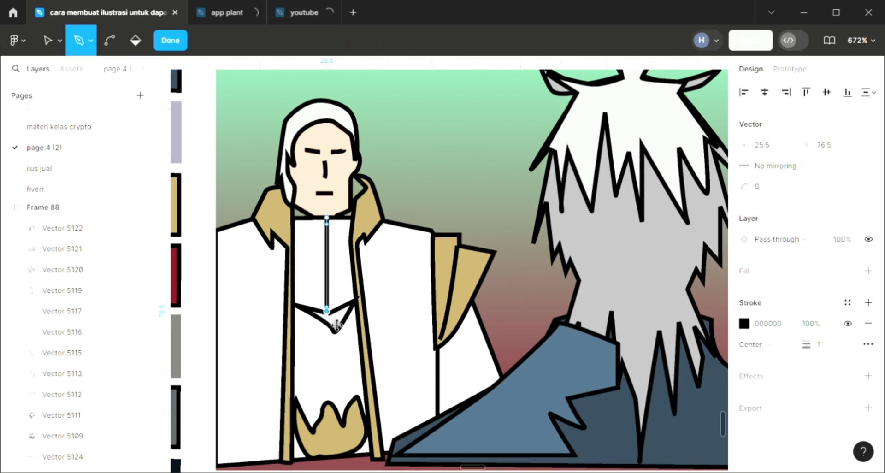
{"action": "key", "text": "Escape"}
{"action": "key", "text": "Escape"}
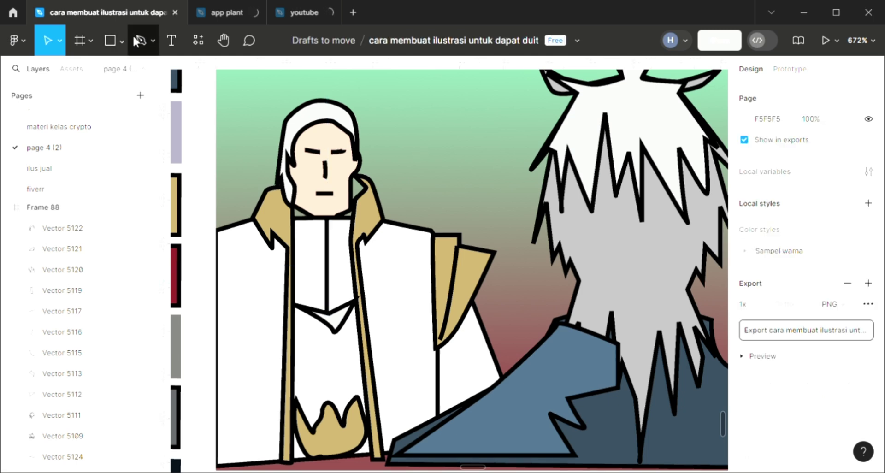
Draw a closed V-topped shape about 15.5 × 28.5 on the lower left half of the left figure's coat and fill it with D9D9D9.
{"action": "left_click", "coordinate": [137, 41]}
{"action": "scroll", "coordinate": [353, 327], "scroll_direction": "down", "scroll_amount": 1}
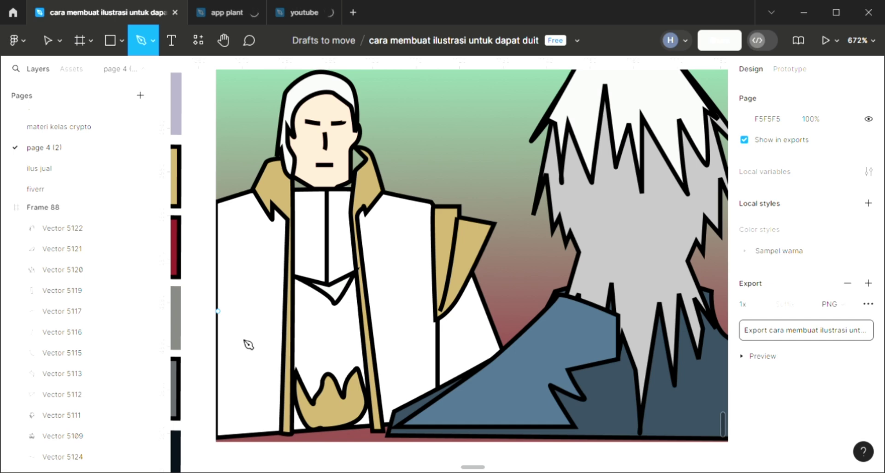
{"action": "left_click", "coordinate": [218, 311]}
{"action": "left_click_drag", "start_coordinate": [262, 374], "coordinate": [293, 325]}
{"action": "left_click", "coordinate": [286, 318]}
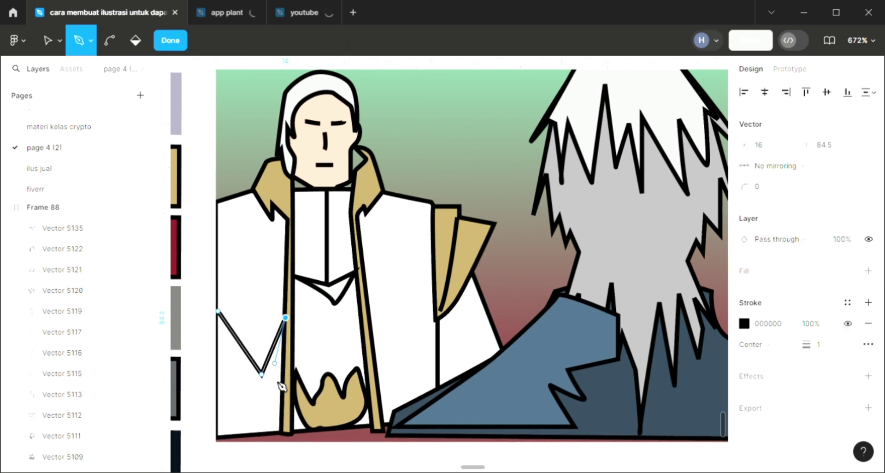
{"action": "left_click", "coordinate": [218, 435]}
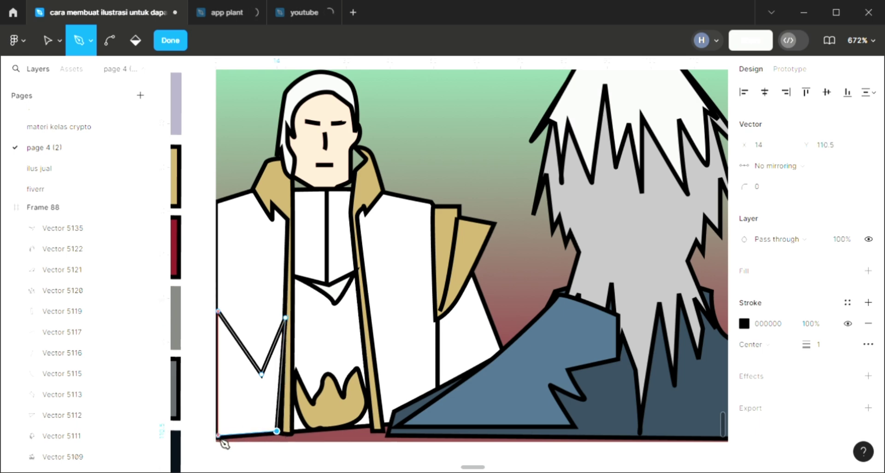
{"action": "left_click", "coordinate": [221, 312]}
{"action": "key", "text": "Escape"}
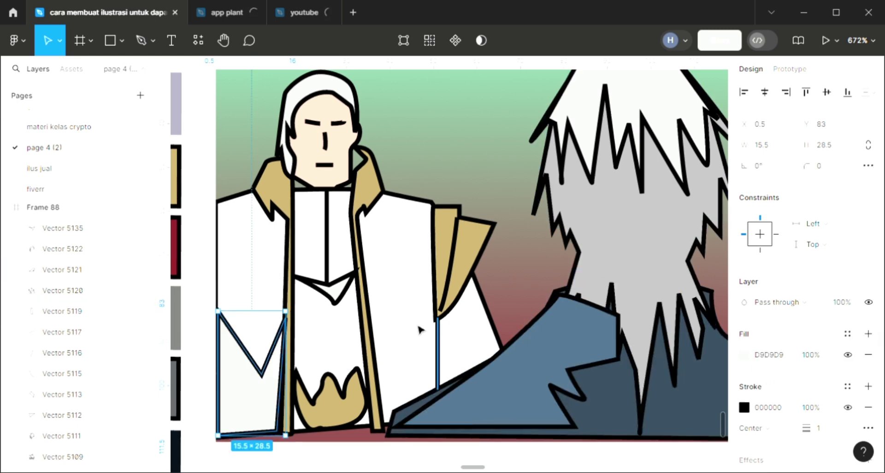
Draw a jagged Pen path from the right gold trim of the left figure's coat across the sleeve and down to the blue cloak.
{"action": "left_click", "coordinate": [141, 40]}
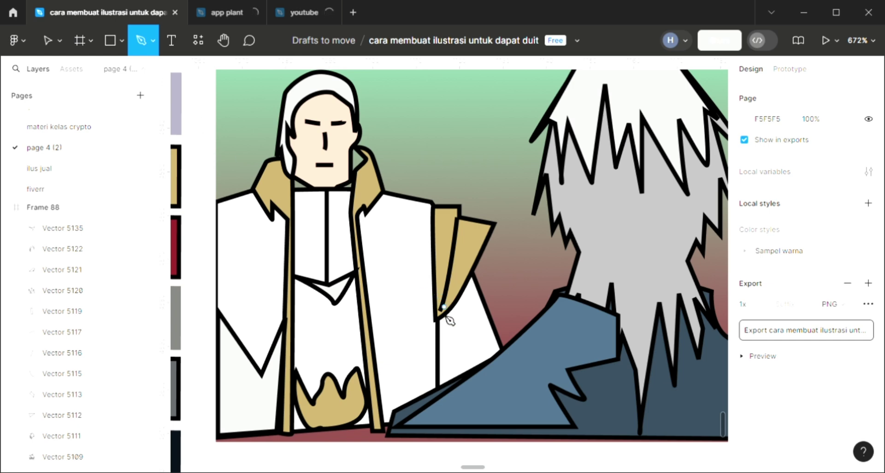
{"action": "left_click", "coordinate": [370, 302]}
{"action": "left_click", "coordinate": [414, 344]}
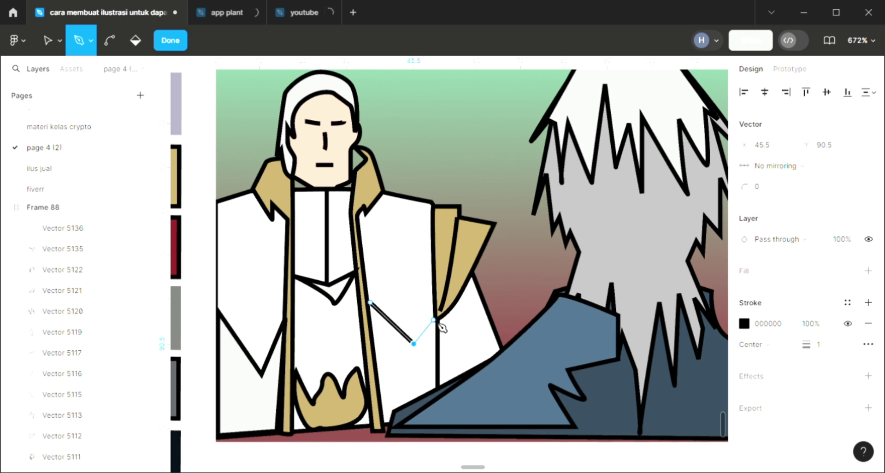
{"action": "left_click", "coordinate": [431, 272]}
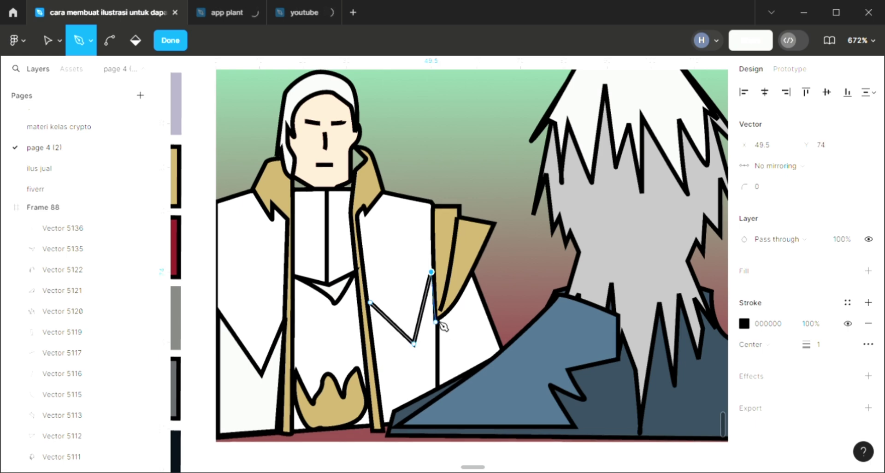
{"action": "left_click", "coordinate": [436, 319]}
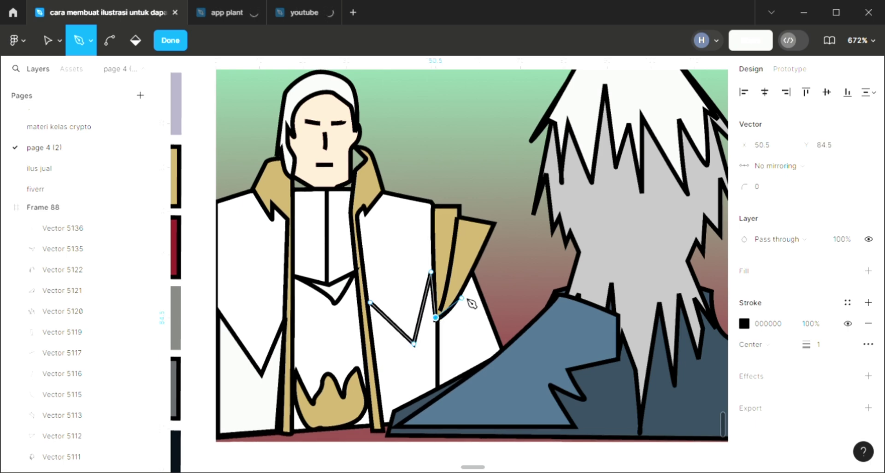
{"action": "left_click", "coordinate": [463, 293]}
{"action": "left_click", "coordinate": [456, 335]}
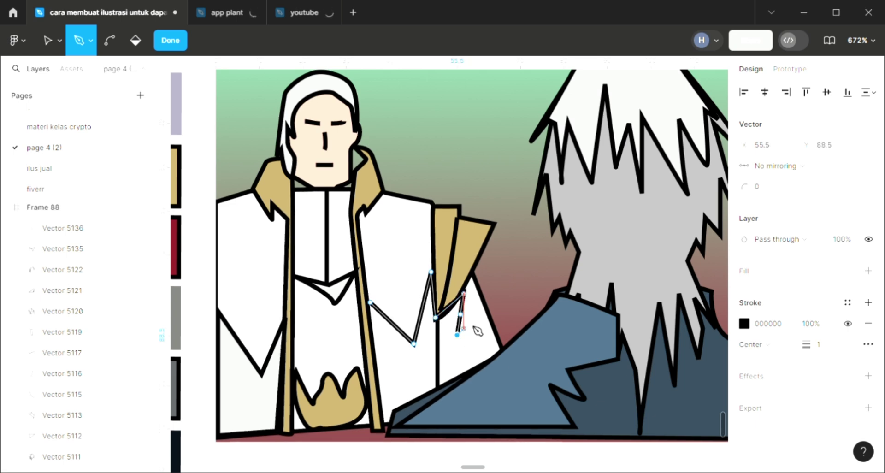
{"action": "left_click", "coordinate": [470, 321]}
{"action": "left_click", "coordinate": [470, 372]}
Close the jagged coat shape along the blue cloak's edge and gold trim, about 23 × 34.5 overall, and add a fill.
{"action": "left_click", "coordinate": [446, 383]}
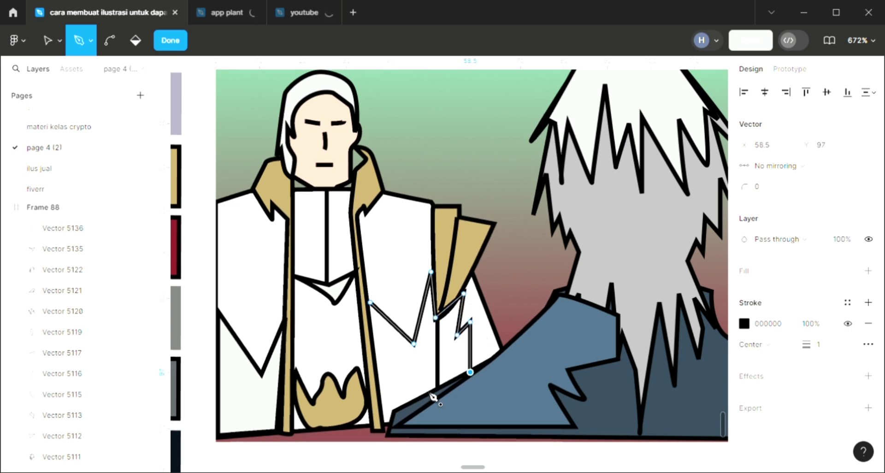
{"action": "left_click", "coordinate": [396, 409]}
{"action": "left_click", "coordinate": [385, 421]}
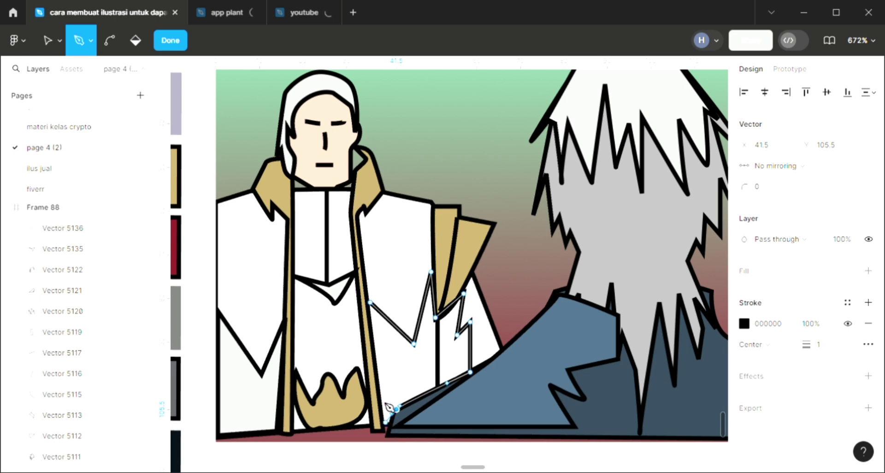
{"action": "left_click", "coordinate": [370, 303]}
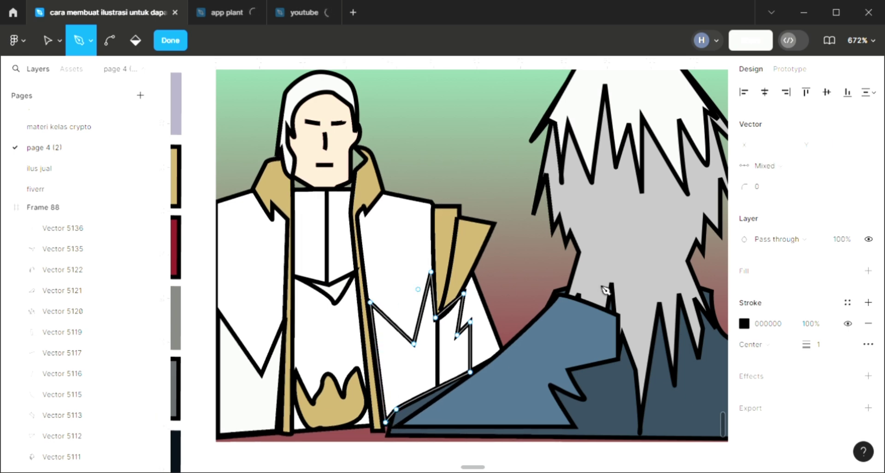
{"action": "key", "text": "Escape"}
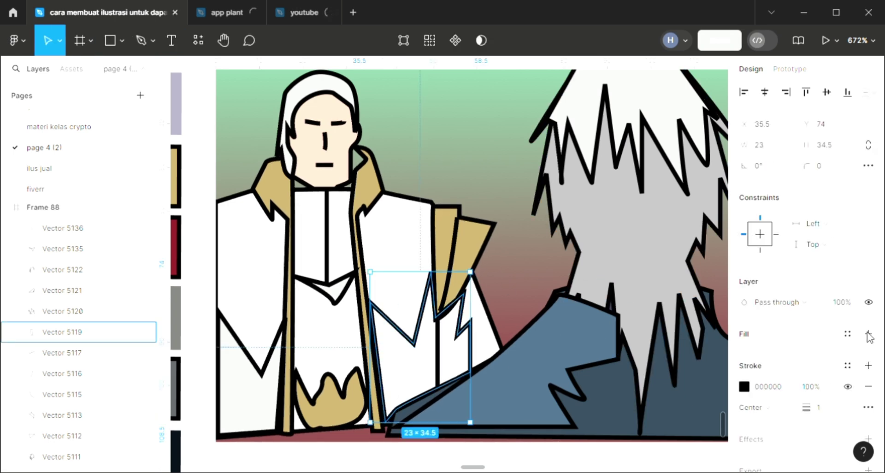
{"action": "left_click", "coordinate": [868, 334]}
{"action": "left_click", "coordinate": [516, 292]}
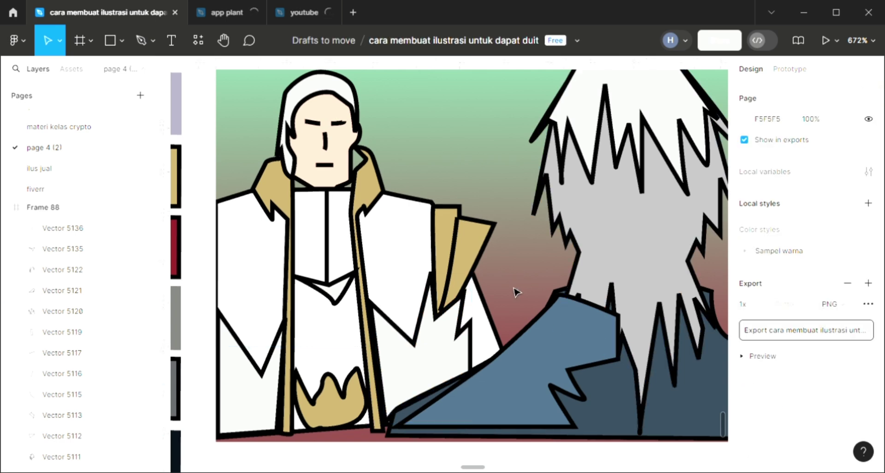
Draw a closed narrow pointed Pen shape about 3.5 × 19 on the right figure's white shirt, starting at the neckline.
{"action": "left_click", "coordinate": [146, 36]}
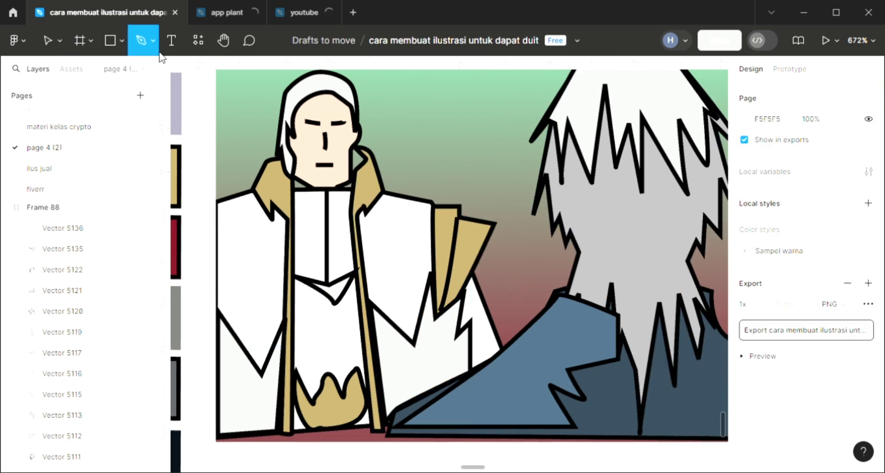
{"action": "scroll", "coordinate": [391, 258], "scroll_direction": "down", "scroll_amount": 3}
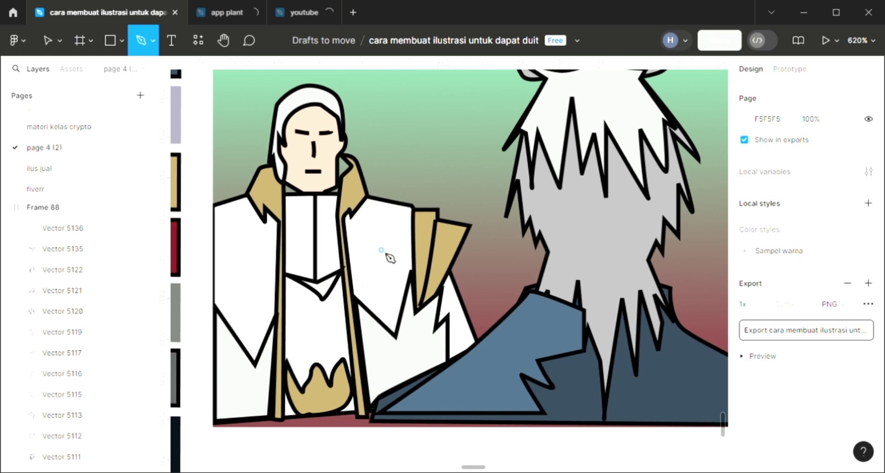
{"action": "scroll", "coordinate": [391, 258], "scroll_direction": "right", "scroll_amount": 6}
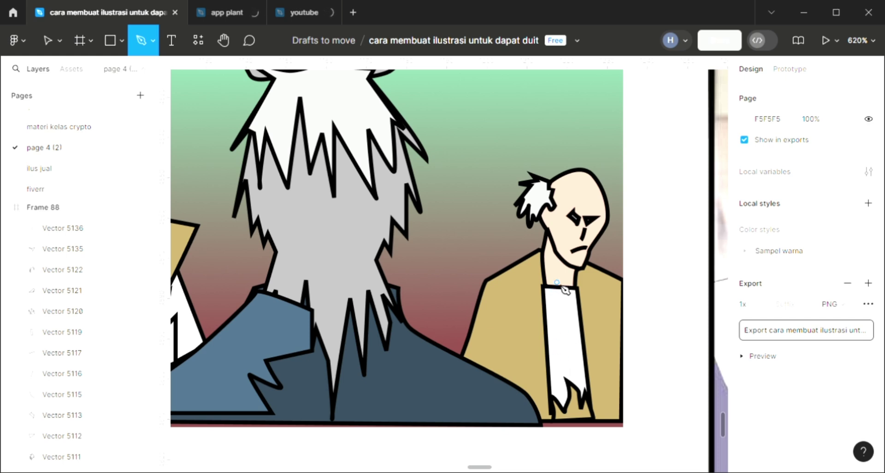
{"action": "left_click", "coordinate": [555, 288]}
{"action": "left_click", "coordinate": [555, 333]}
{"action": "left_click", "coordinate": [569, 361]}
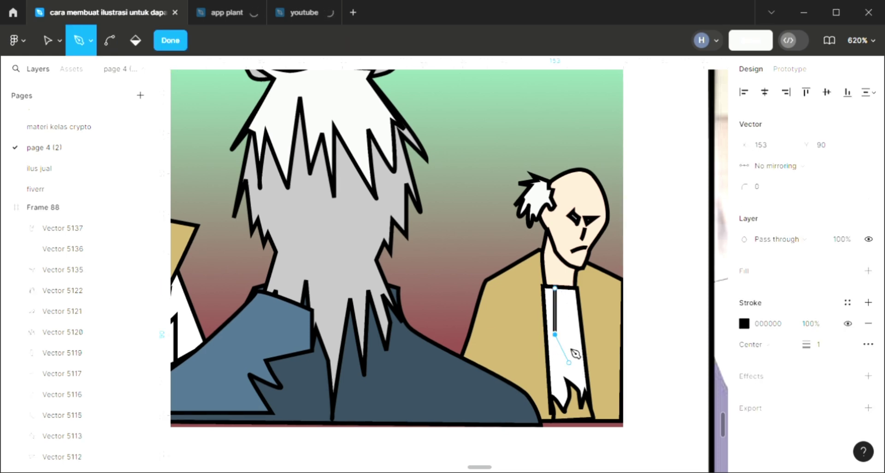
{"action": "left_click_drag", "start_coordinate": [571, 338], "coordinate": [570, 311]}
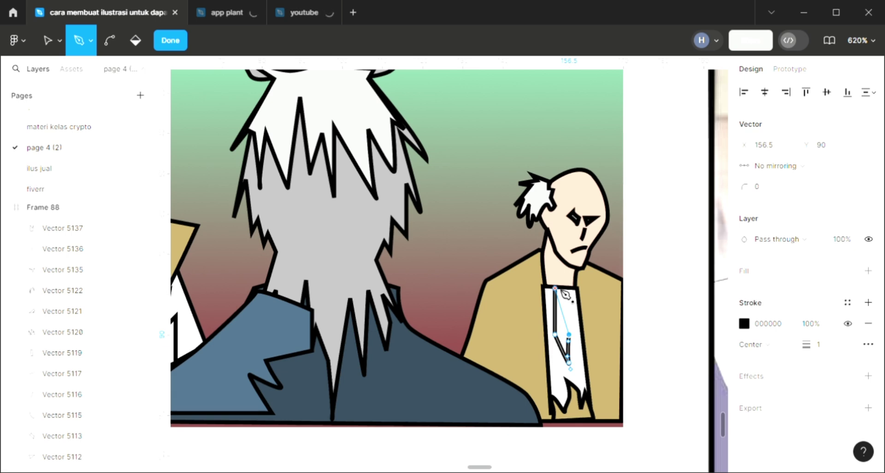
{"action": "left_click", "coordinate": [555, 288]}
Add a D9D9D9 fill to the narrow shape on the right figure's shirt and finish editing it.
{"action": "left_click", "coordinate": [870, 272]}
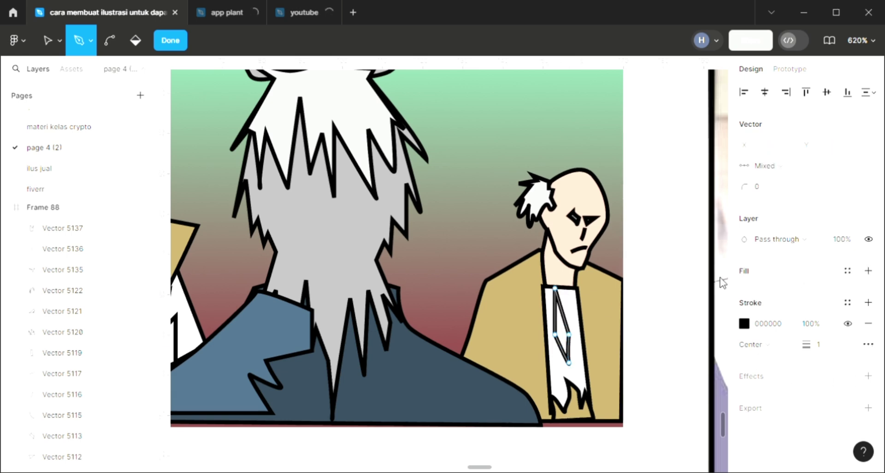
{"action": "left_click", "coordinate": [639, 254]}
{"action": "key", "text": "ctrl"}
{"action": "scroll", "coordinate": [617, 275], "scroll_direction": "down", "scroll_amount": 3}
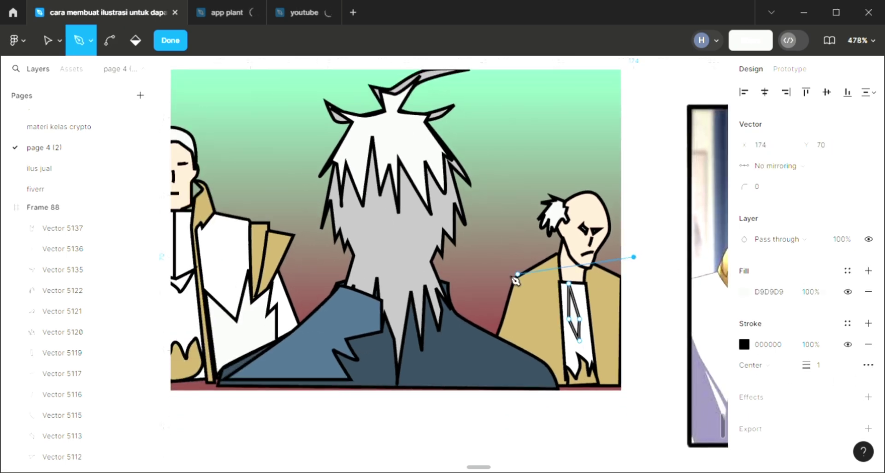
{"action": "key", "text": "Escape"}
{"action": "key", "text": "Escape"}
{"action": "scroll", "coordinate": [513, 280], "scroll_direction": "left", "scroll_amount": 3}
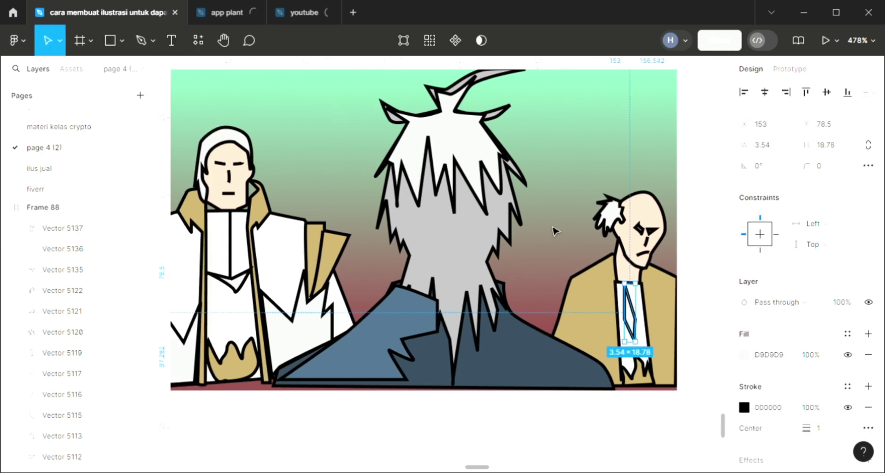
{"action": "left_click", "coordinate": [556, 231]}
{"action": "scroll", "coordinate": [459, 265], "scroll_direction": "up", "scroll_amount": 3}
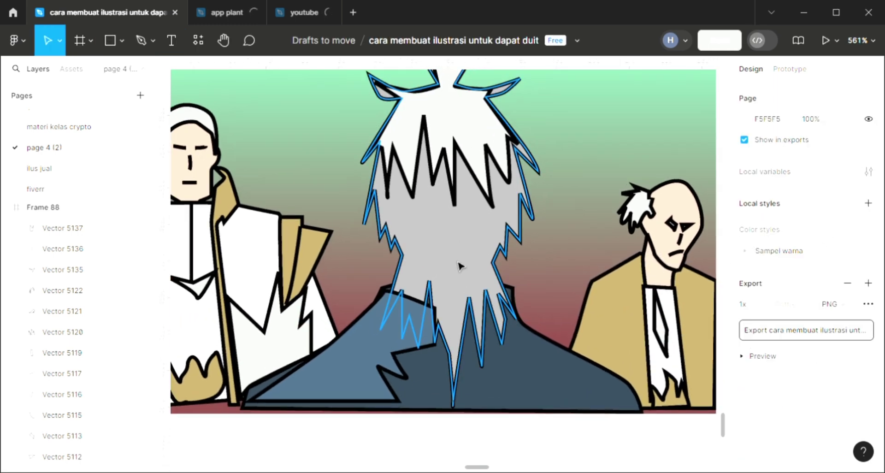
{"action": "scroll", "coordinate": [459, 265], "scroll_direction": "left", "scroll_amount": 3}
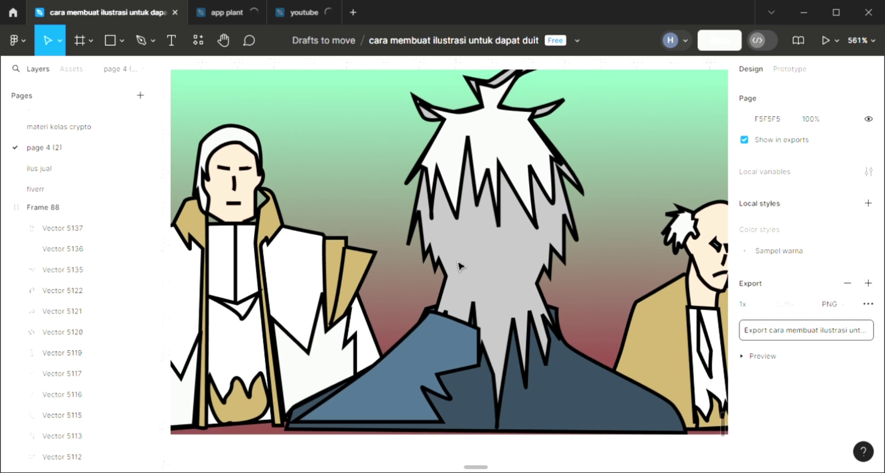
{"action": "left_click", "coordinate": [142, 42]}
{"action": "scroll", "coordinate": [517, 275], "scroll_direction": "down", "scroll_amount": 2}
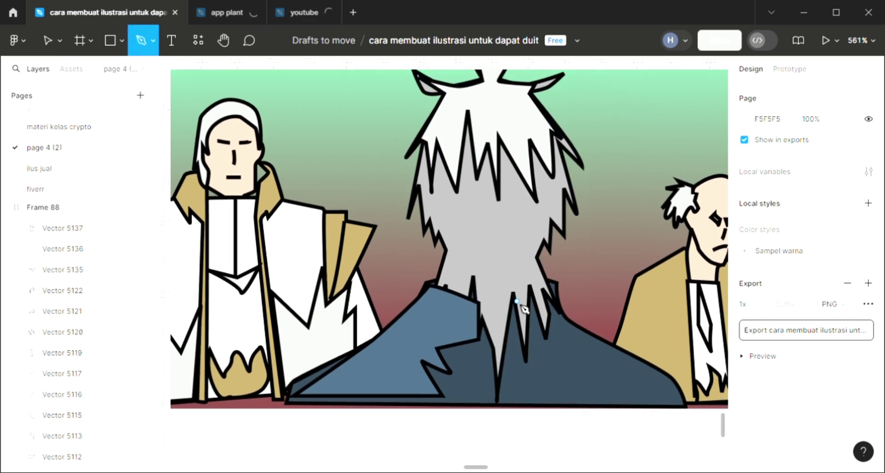
{"action": "scroll", "coordinate": [523, 307], "scroll_direction": "left", "scroll_amount": 3}
{"action": "scroll", "coordinate": [396, 251], "scroll_direction": "down", "scroll_amount": 2}
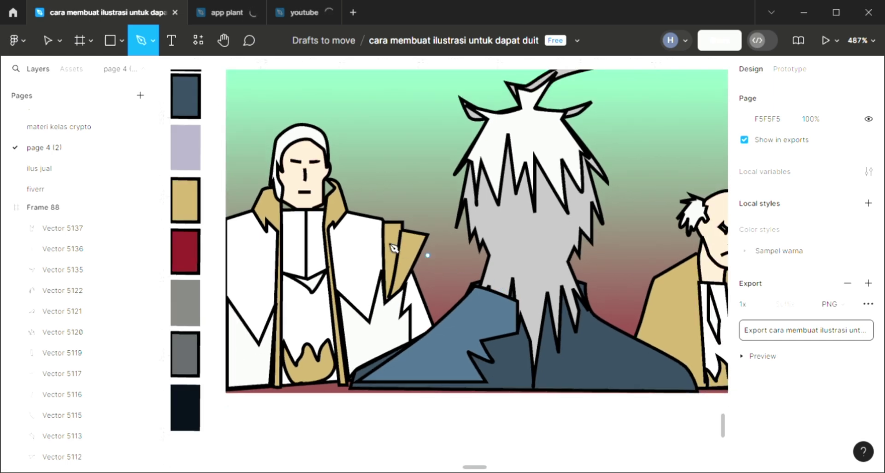
{"action": "scroll", "coordinate": [394, 248], "scroll_direction": "up", "scroll_amount": 4}
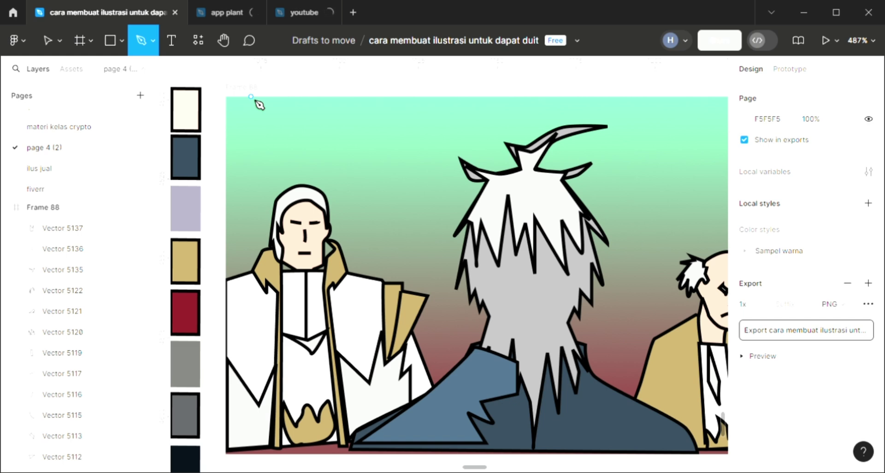
{"action": "left_click", "coordinate": [233, 102]}
{"action": "scroll", "coordinate": [232, 102], "scroll_direction": "down", "scroll_amount": 1}
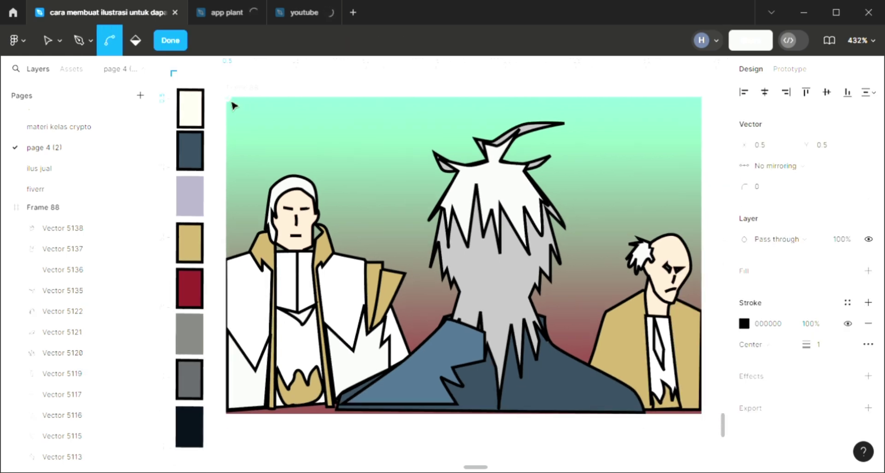
{"action": "key", "text": "Escape"}
Draw a closed vertical pillar about 4.5 × 56 from the frame's upper edge down to the left figure's collar with the Pen tool.
{"action": "scroll", "coordinate": [232, 105], "scroll_direction": "up", "scroll_amount": 3}
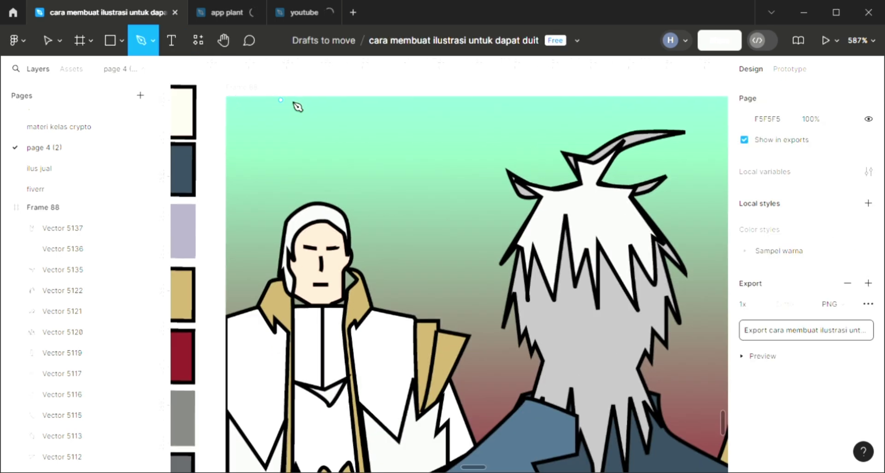
{"action": "left_click", "coordinate": [288, 98]}
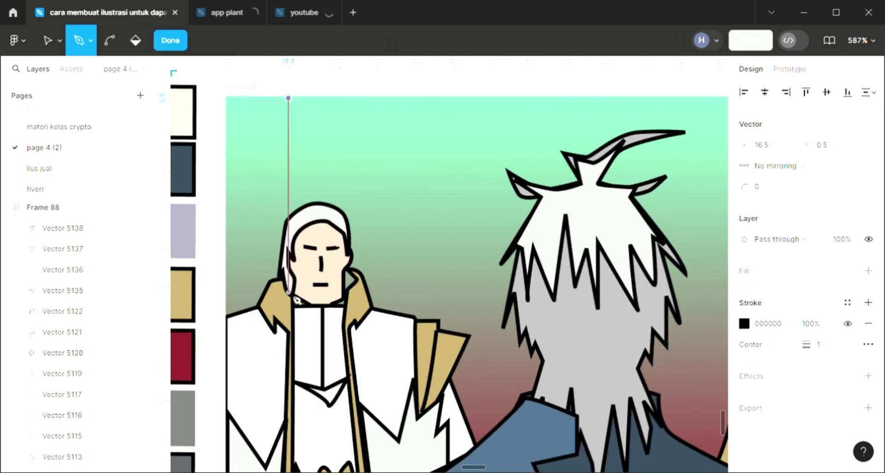
{"action": "left_click", "coordinate": [289, 306]}
{"action": "left_click_drag", "start_coordinate": [305, 306], "coordinate": [304, 294]}
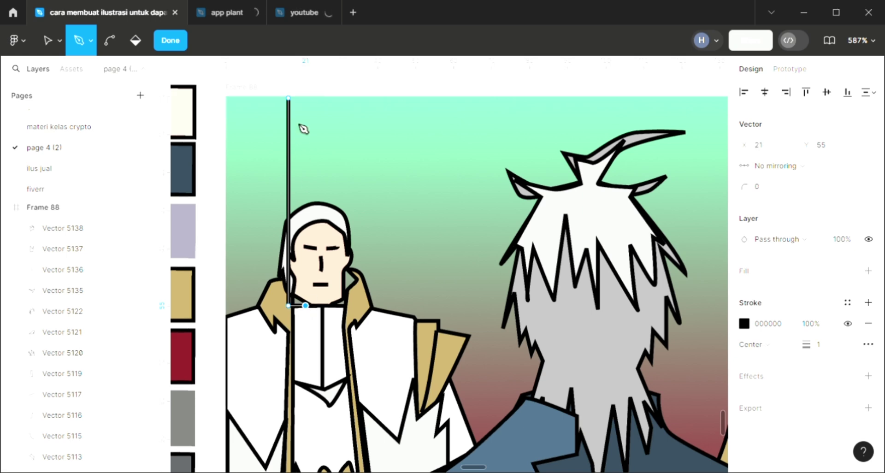
{"action": "left_click", "coordinate": [305, 98]}
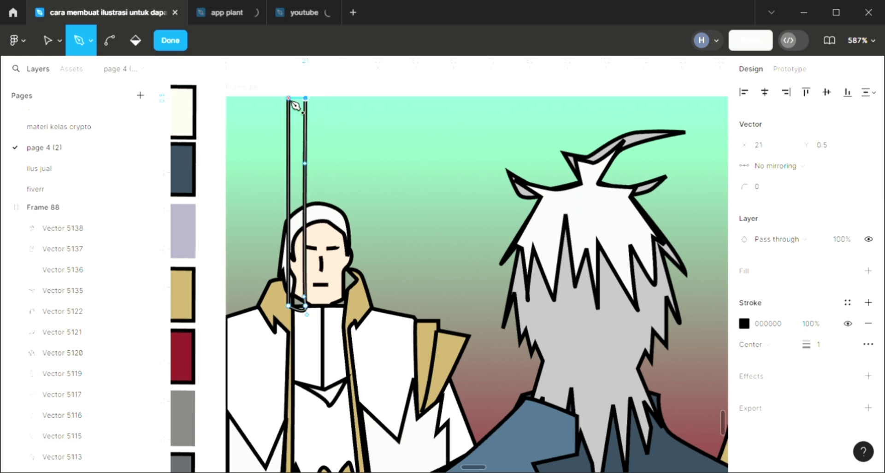
{"action": "left_click", "coordinate": [289, 99]}
{"action": "key", "text": "Escape"}
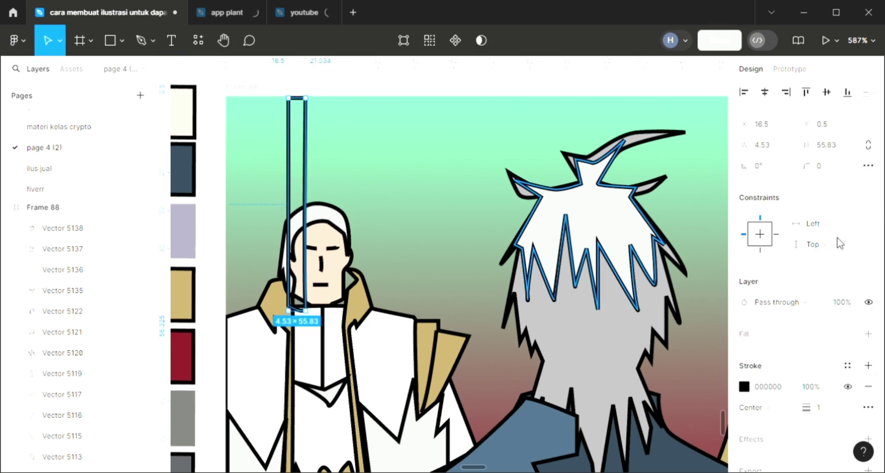
Fill the pillar with the slate blue 334656 sampled from the palette and place it behind the left figure.
{"action": "left_click", "coordinate": [869, 334]}
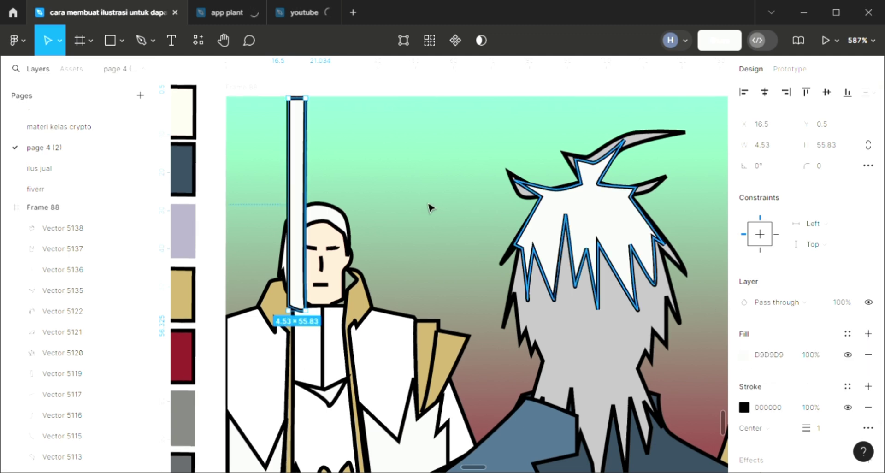
{"action": "key", "text": "i"}
{"action": "left_click", "coordinate": [189, 177]}
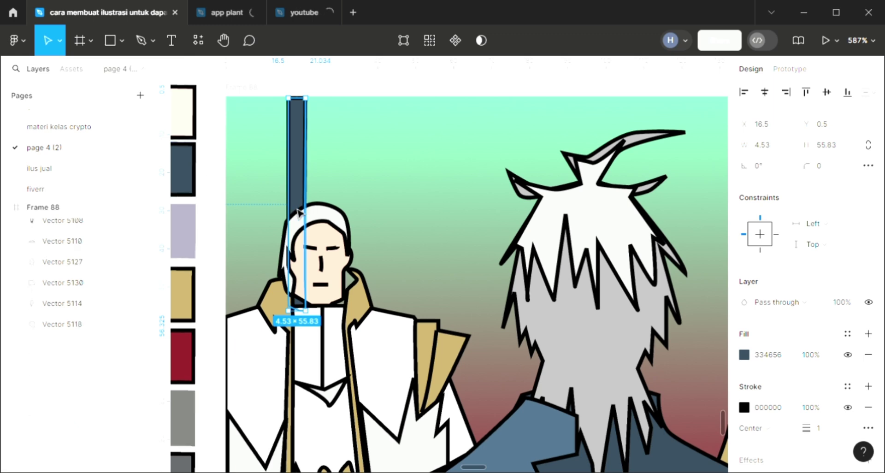
{"action": "scroll", "coordinate": [298, 206], "scroll_direction": "down", "scroll_amount": 2}
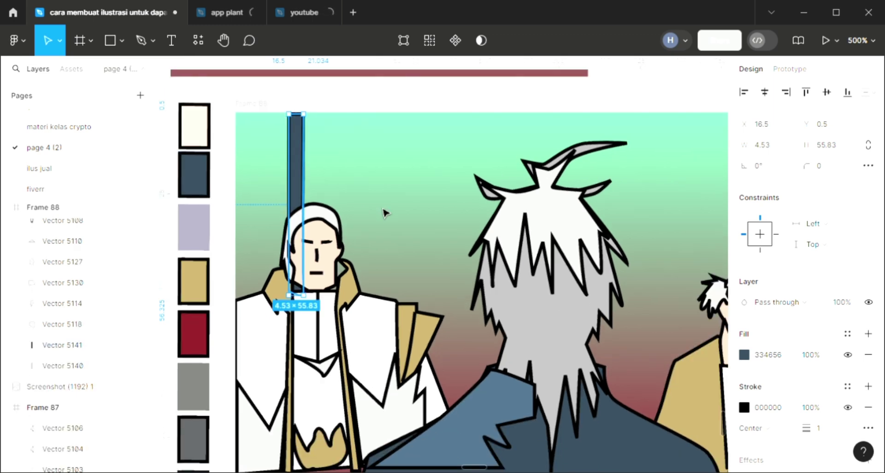
Duplicate the pillar to X 41 and X 65.5, lengthening the first copy to 5 × 62 and the second to 5 × 97.
{"action": "left_click_drag", "start_coordinate": [297, 207], "coordinate": [377, 206]}
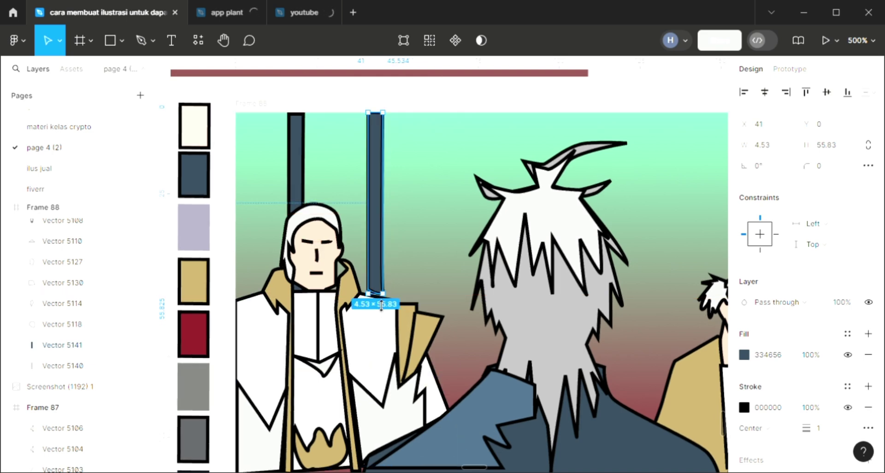
{"action": "left_click_drag", "start_coordinate": [381, 321], "coordinate": [381, 318]}
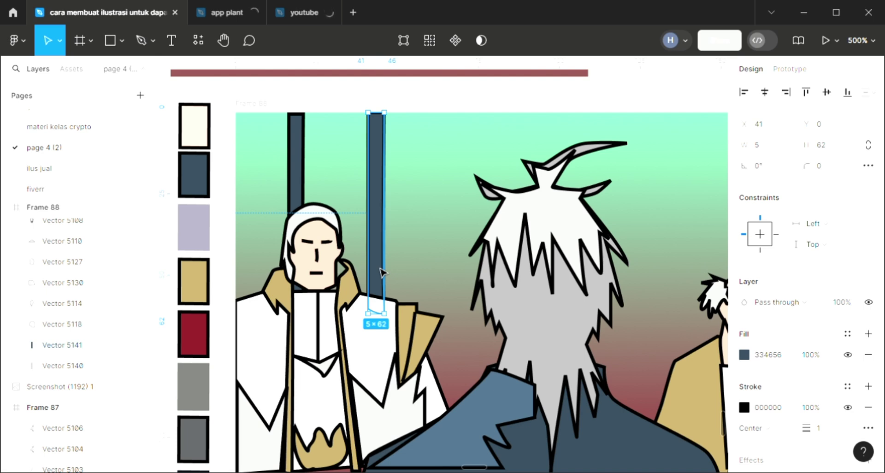
{"action": "key", "text": "ctrl+d"}
{"action": "left_click_drag", "start_coordinate": [458, 272], "coordinate": [379, 271]}
{"action": "left_click", "coordinate": [459, 302]}
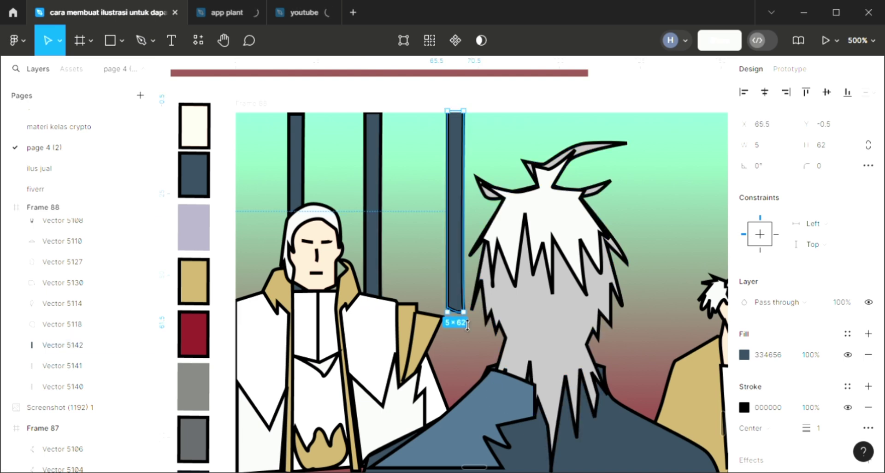
{"action": "left_click_drag", "start_coordinate": [467, 327], "coordinate": [474, 438]}
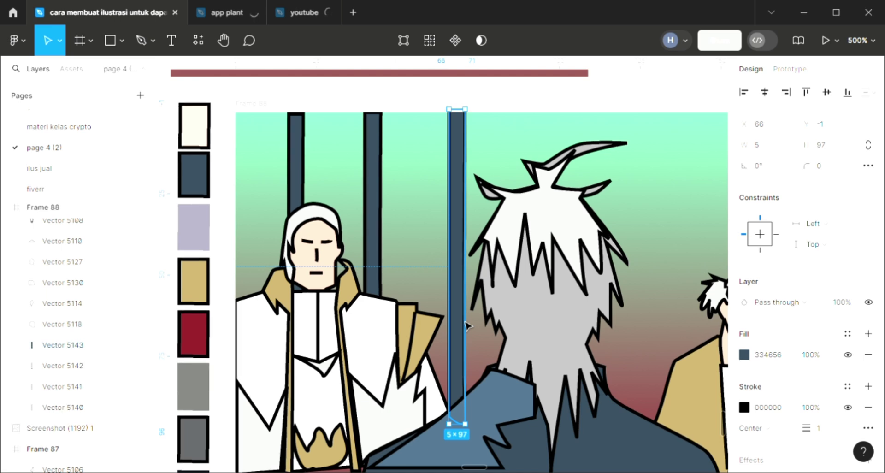
Place two more copies of the 5 × 97 pillar at X 105 and X 144, behind the centre and right figures.
{"action": "left_click_drag", "start_coordinate": [467, 325], "coordinate": [613, 320]}
{"action": "scroll", "coordinate": [595, 320], "scroll_direction": "right", "scroll_amount": 3}
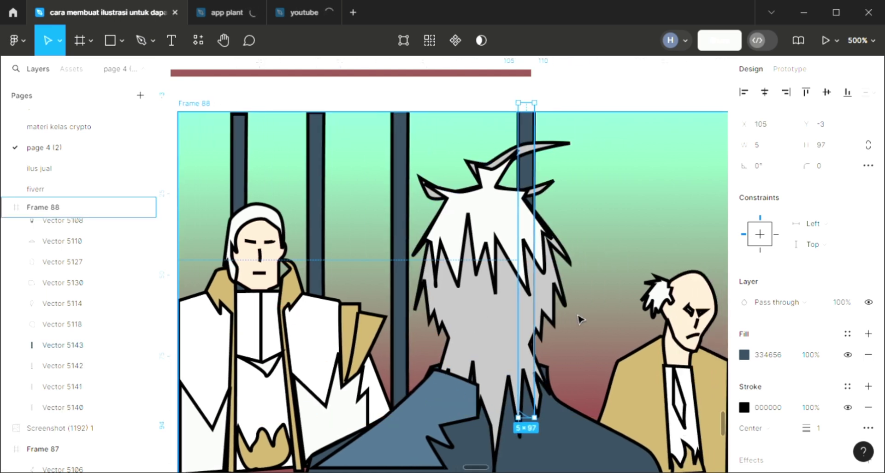
{"action": "key", "text": "ctrl+d"}
{"action": "scroll", "coordinate": [578, 319], "scroll_direction": "right", "scroll_amount": 1}
{"action": "scroll", "coordinate": [578, 319], "scroll_direction": "right", "scroll_amount": 12}
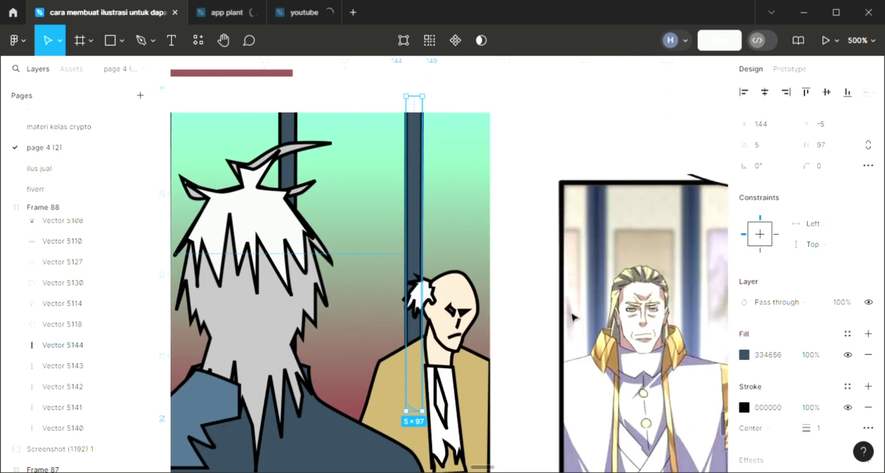
{"action": "scroll", "coordinate": [576, 318], "scroll_direction": "left", "scroll_amount": 11}
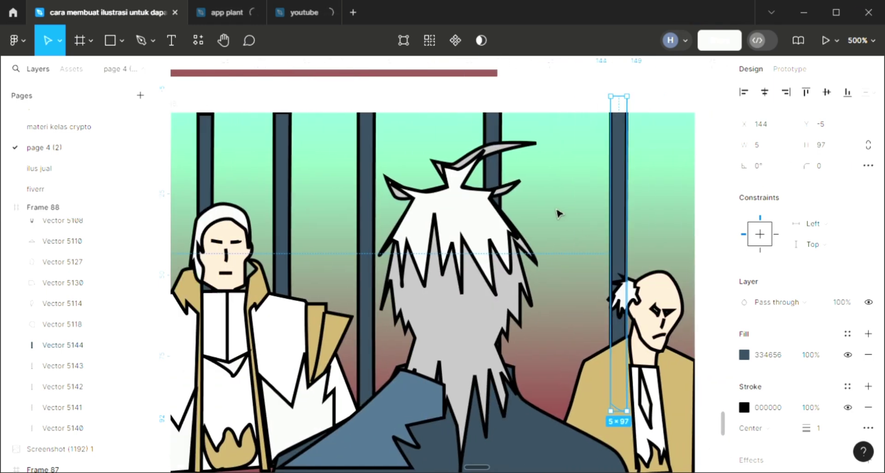
{"action": "key", "text": "Escape"}
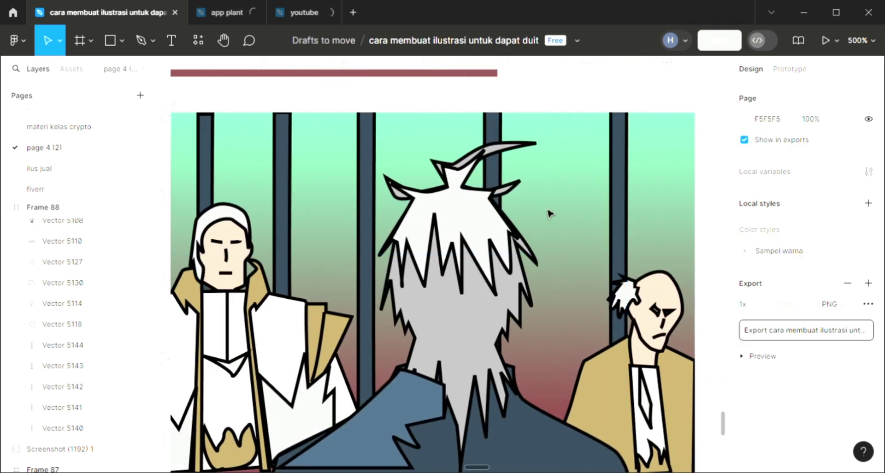
Draw a closed four-sided banner about 43 × 17 across the two leftmost pillars, starting at the frame's left edge, with the Pen tool.
{"action": "left_click", "coordinate": [140, 43]}
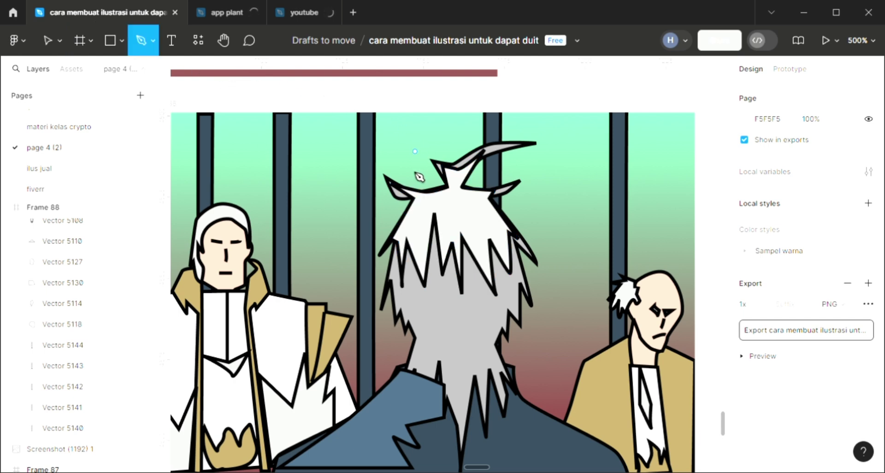
{"action": "scroll", "coordinate": [430, 314], "scroll_direction": "down", "scroll_amount": 2}
{"action": "scroll", "coordinate": [430, 314], "scroll_direction": "left", "scroll_amount": 3}
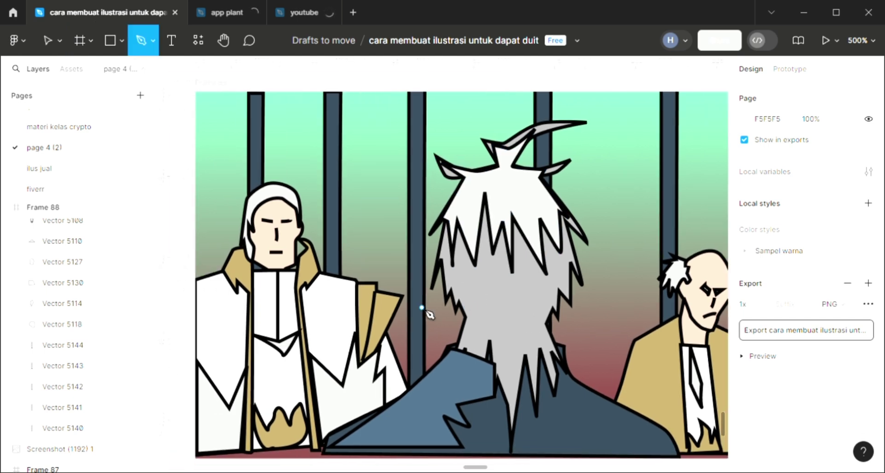
{"action": "scroll", "coordinate": [430, 314], "scroll_direction": "left", "scroll_amount": 1}
{"action": "scroll", "coordinate": [430, 314], "scroll_direction": "up", "scroll_amount": 2}
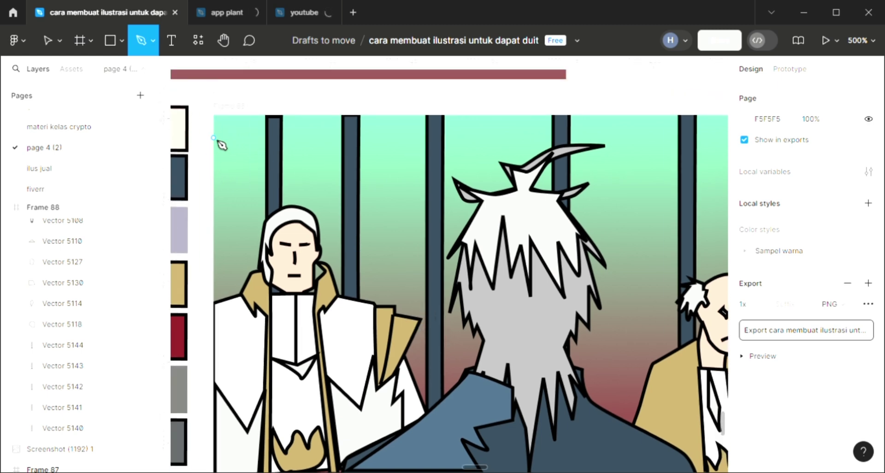
{"action": "left_click", "coordinate": [270, 138]}
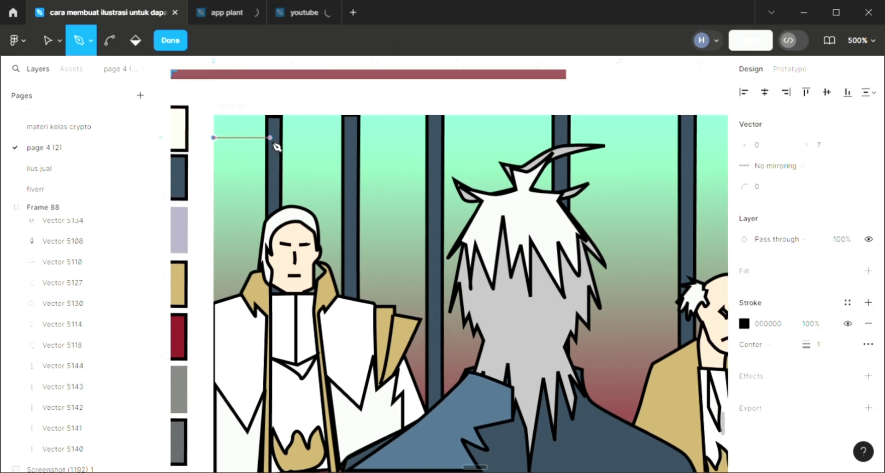
{"action": "left_click", "coordinate": [354, 145]}
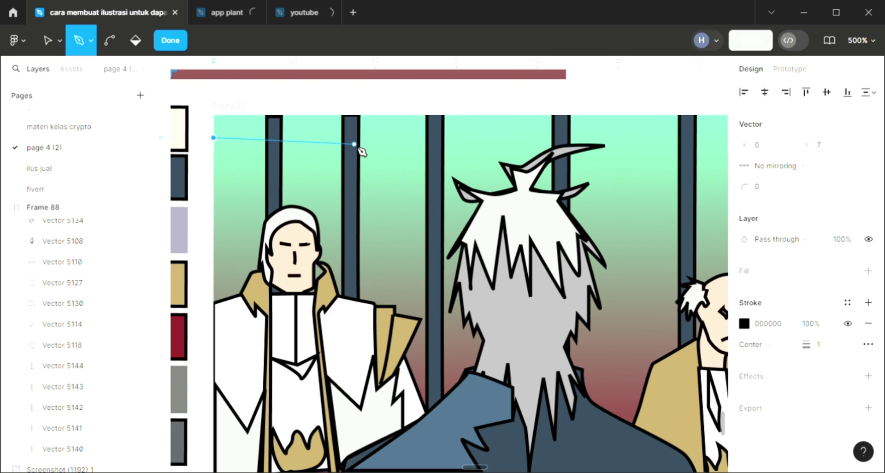
{"action": "left_click", "coordinate": [353, 193]}
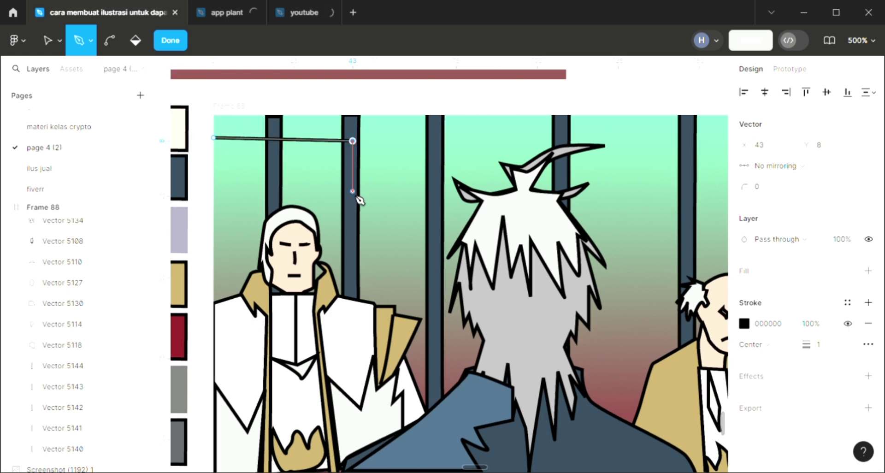
{"action": "left_click", "coordinate": [213, 193]}
{"action": "left_click", "coordinate": [213, 138]}
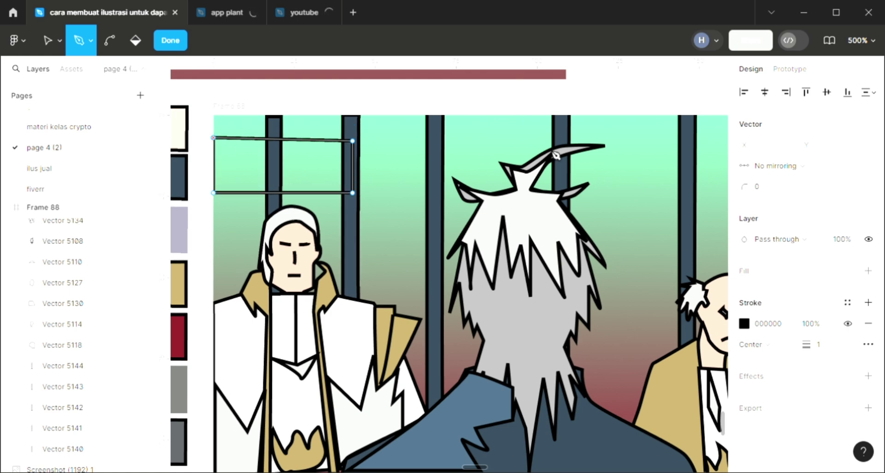
{"action": "key", "text": "Escape"}
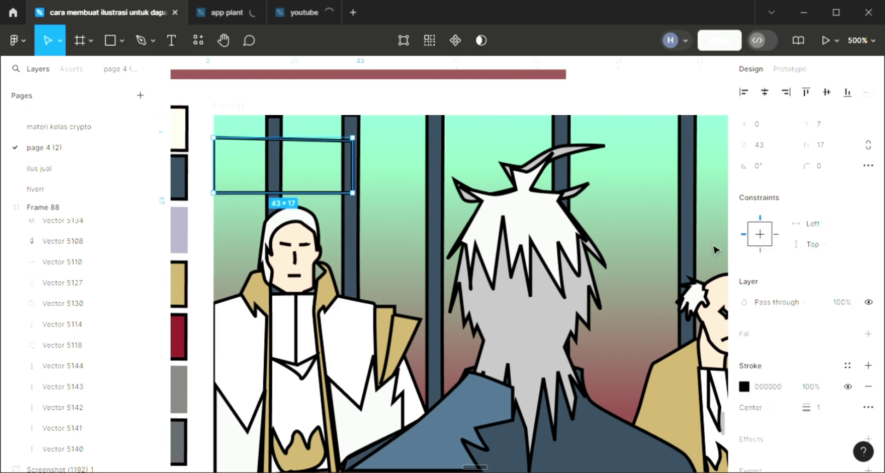
Fill the banner with the tan B89F63 sampled from the left figure's shoulder piece.
{"action": "left_click", "coordinate": [868, 334]}
{"action": "key", "text": "i"}
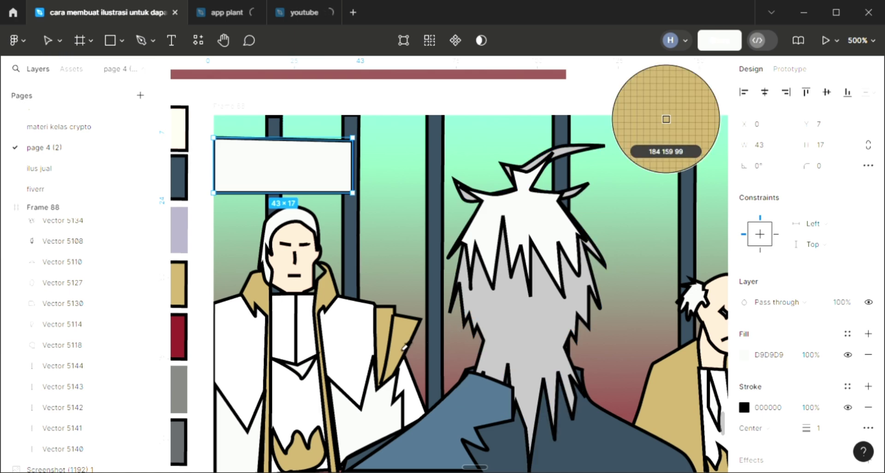
{"action": "left_click", "coordinate": [404, 346]}
{"action": "scroll", "coordinate": [291, 187], "scroll_direction": "down", "scroll_amount": 2}
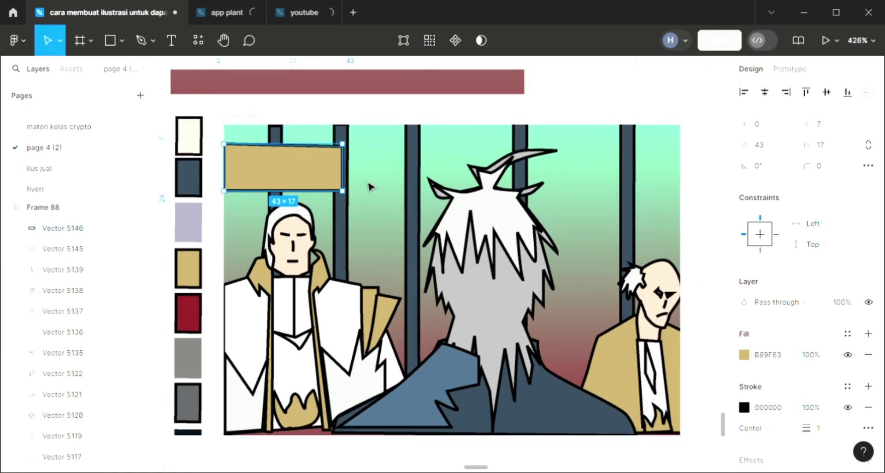
Duplicate the tan banner to X 127, Y 11, over the pillar above the right figure.
{"action": "left_click_drag", "start_coordinate": [288, 189], "coordinate": [637, 197]}
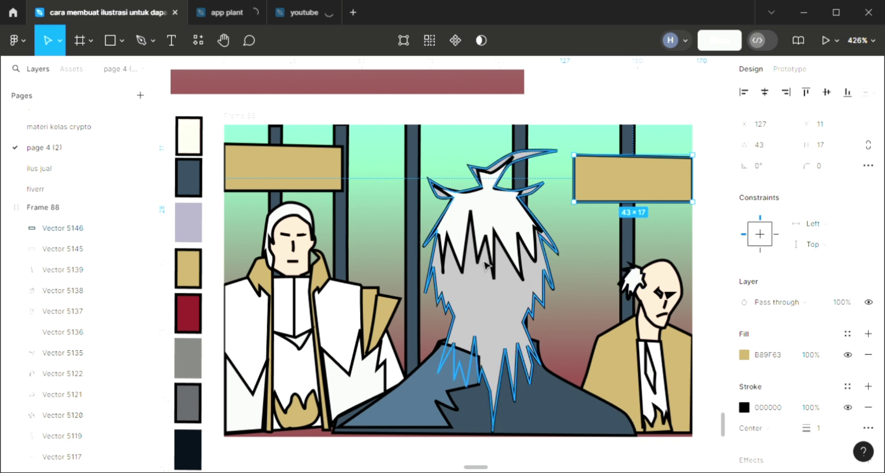
{"action": "left_click", "coordinate": [566, 120]}
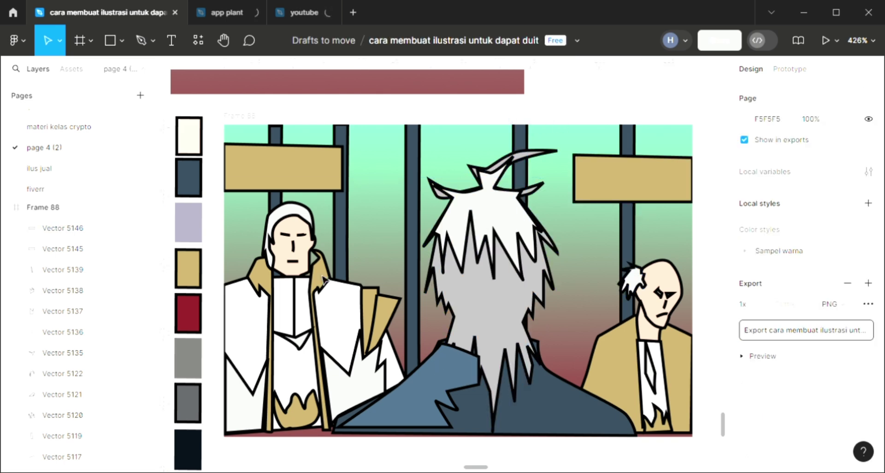
{"action": "scroll", "coordinate": [391, 275], "scroll_direction": "down", "scroll_amount": 1}
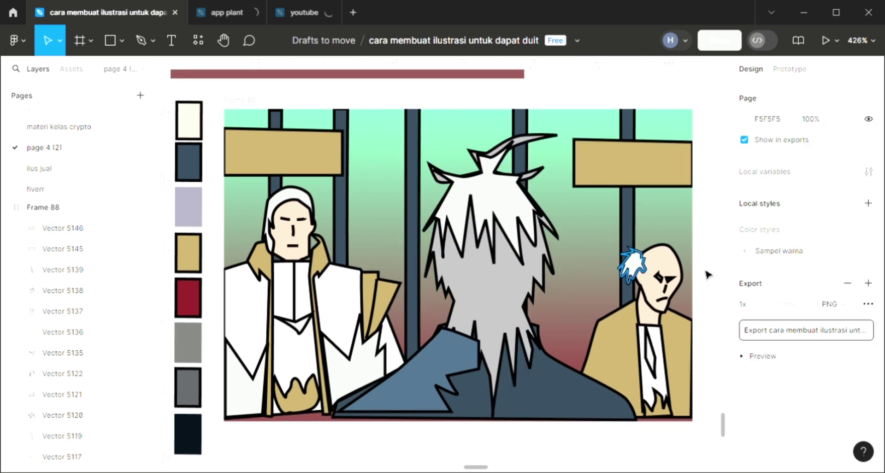
{"action": "left_click", "coordinate": [136, 38]}
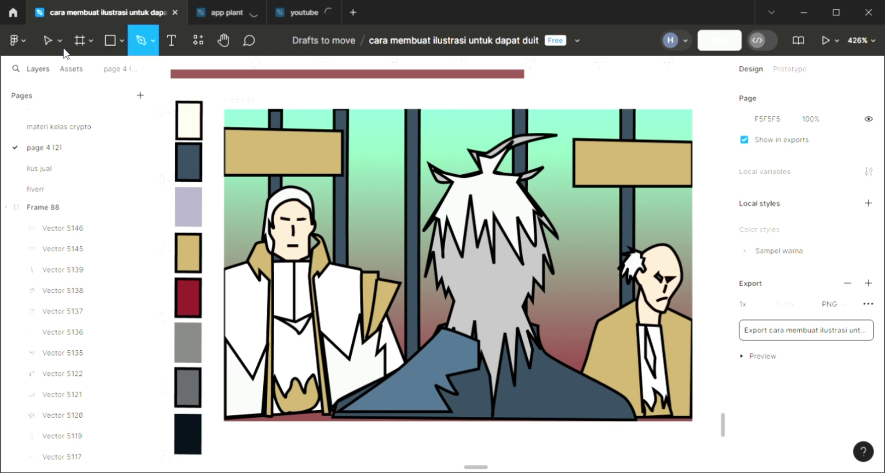
{"action": "left_click", "coordinate": [48, 40]}
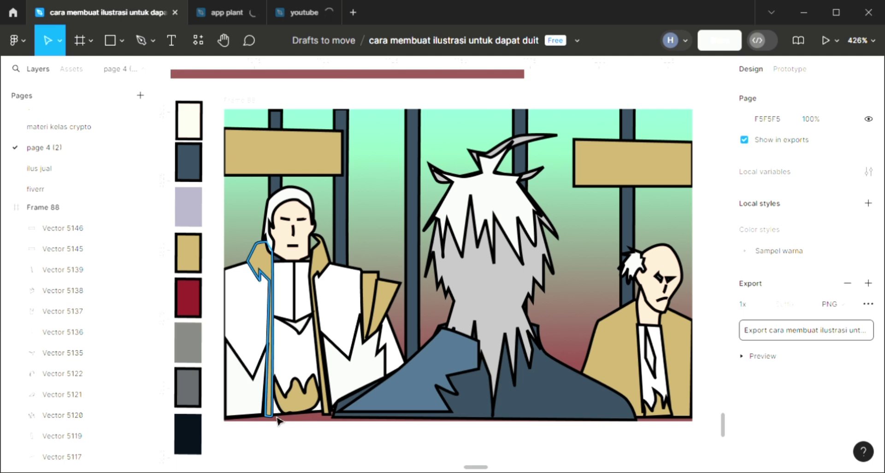
{"action": "double_click", "coordinate": [289, 408]}
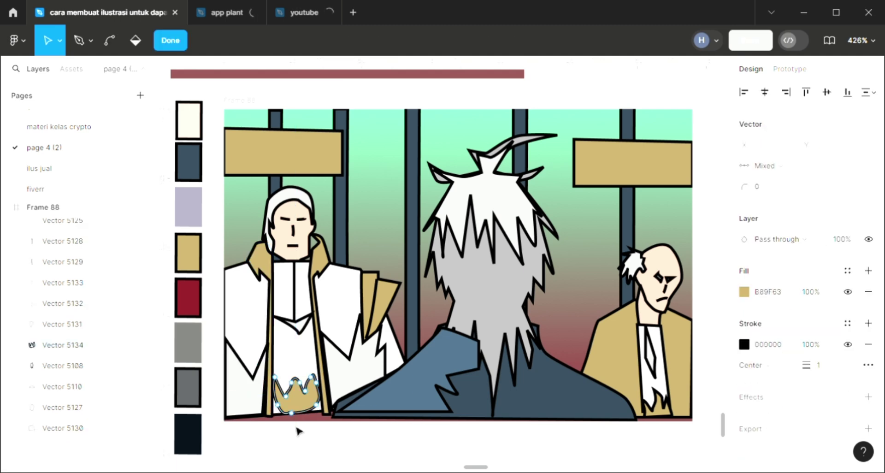
{"action": "scroll", "coordinate": [296, 429], "scroll_direction": "up", "scroll_amount": 3}
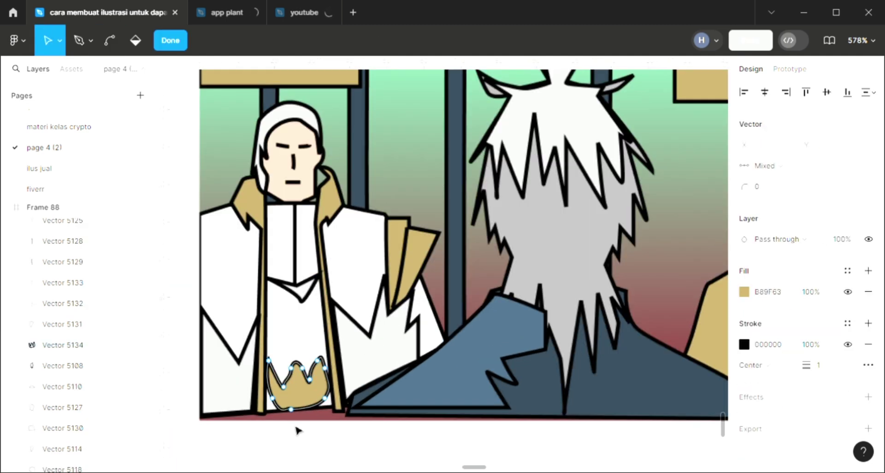
{"action": "key", "text": "Escape"}
Reshape the light blue fold on the centre figure's shoulder by lowering its two upper corner points below the collar.
{"action": "double_click", "coordinate": [515, 348]}
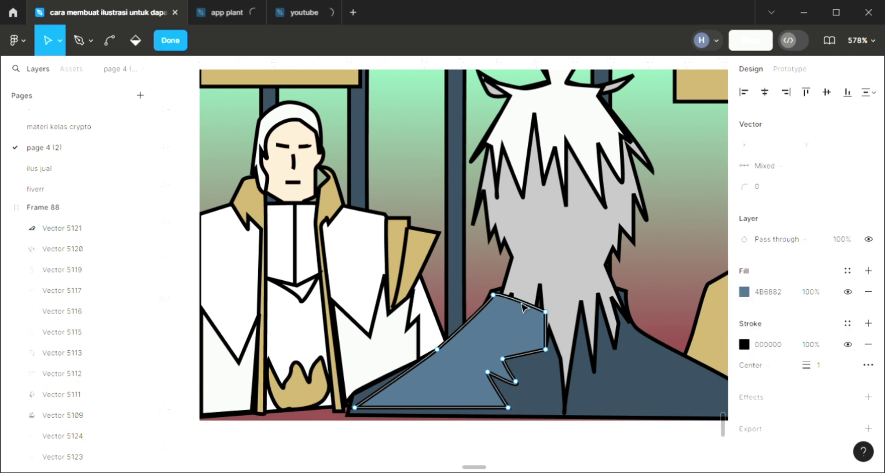
{"action": "left_click_drag", "start_coordinate": [524, 308], "coordinate": [513, 347]}
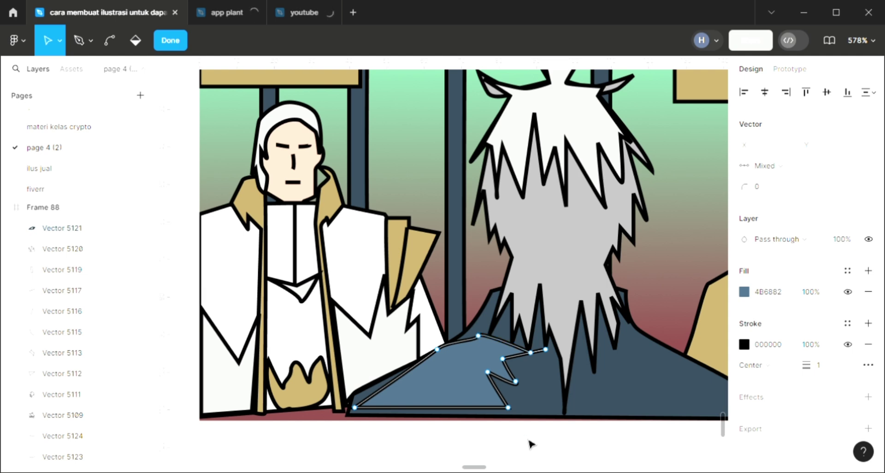
{"action": "key", "text": "Escape"}
{"action": "key", "text": "Escape"}
{"action": "scroll", "coordinate": [493, 317], "scroll_direction": "right", "scroll_amount": 1}
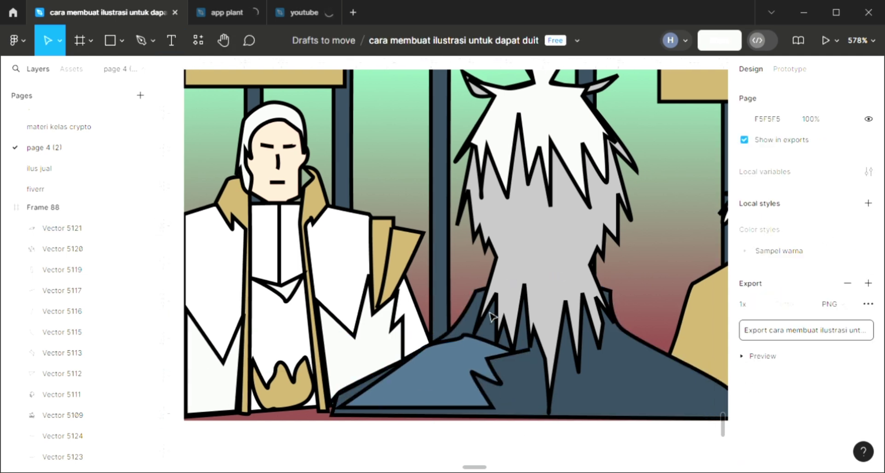
Draw a closed narrow triangle about 5.5 × 19.5 on the right figure's near sleeve with the Pen tool.
{"action": "left_click", "coordinate": [140, 40]}
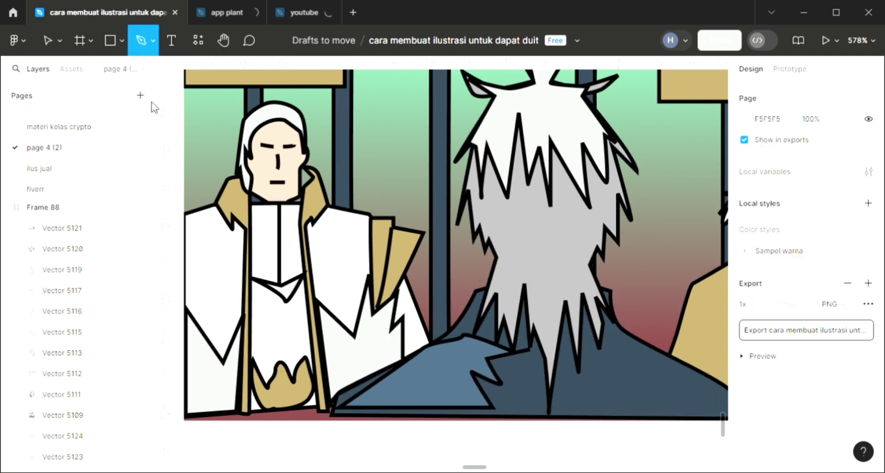
{"action": "scroll", "coordinate": [366, 328], "scroll_direction": "right", "scroll_amount": 4}
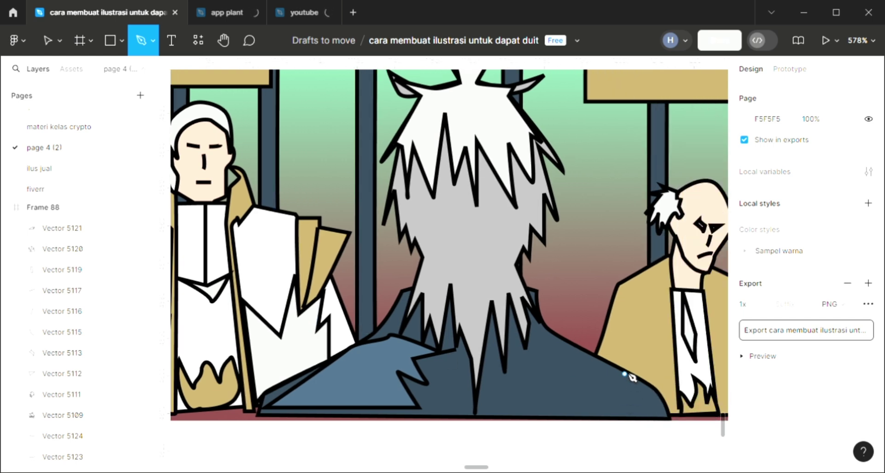
{"action": "left_click", "coordinate": [642, 306]}
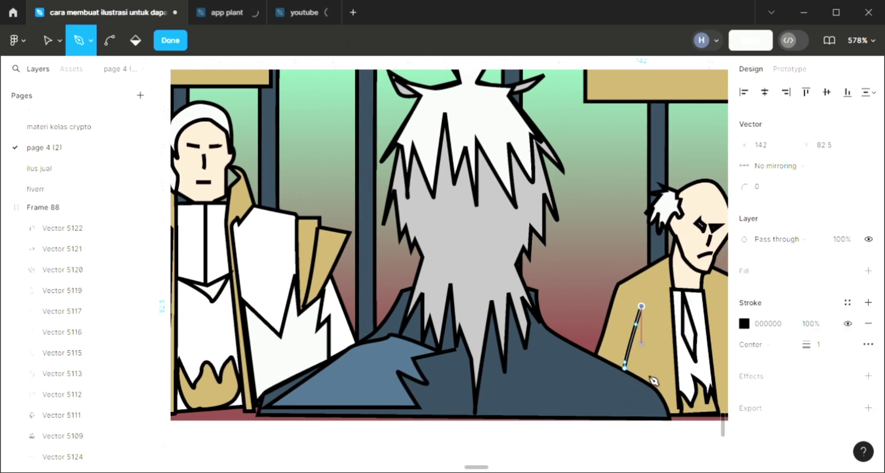
{"action": "left_click", "coordinate": [624, 368]}
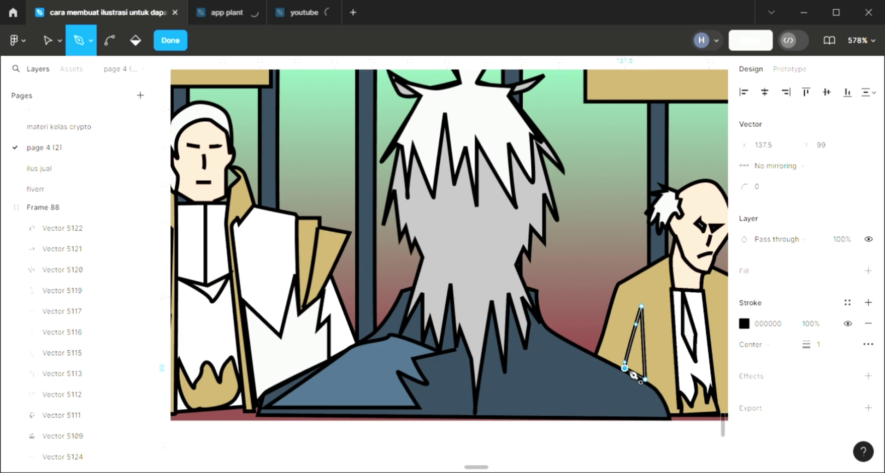
{"action": "key", "text": "Escape"}
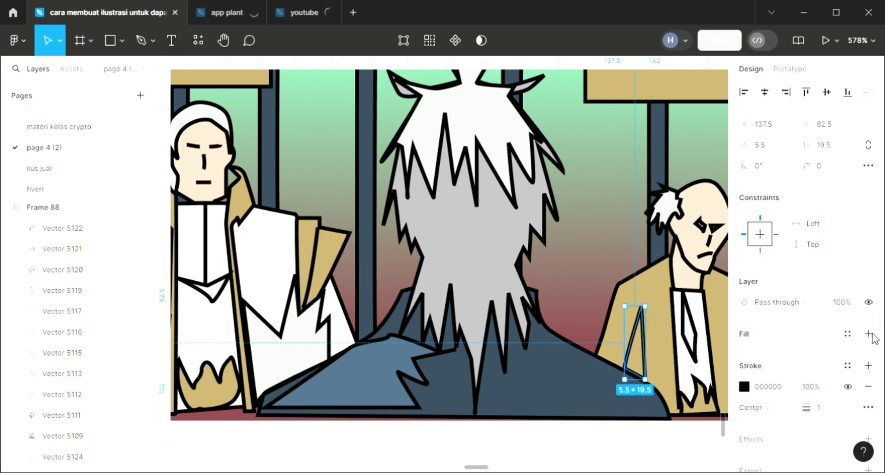
Give the narrow triangle on the right figure's sleeve a D9D9D9 fill.
{"action": "left_click", "coordinate": [868, 333]}
{"action": "key", "text": "i"}
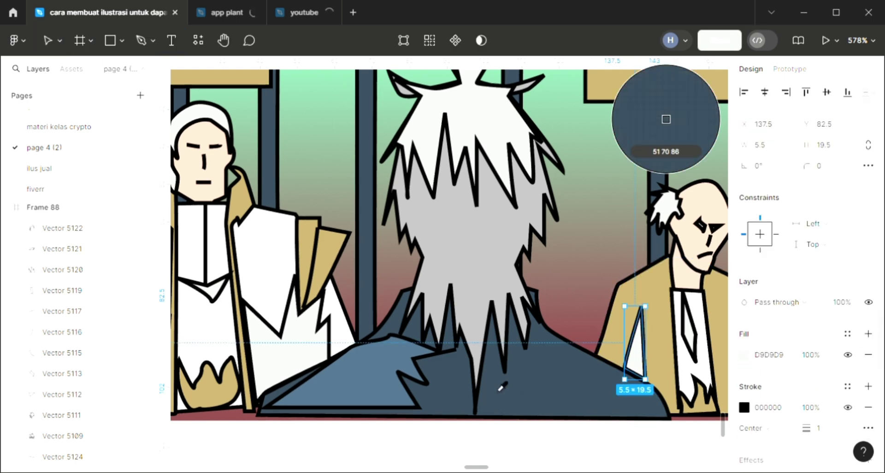
{"action": "key", "text": "Escape"}
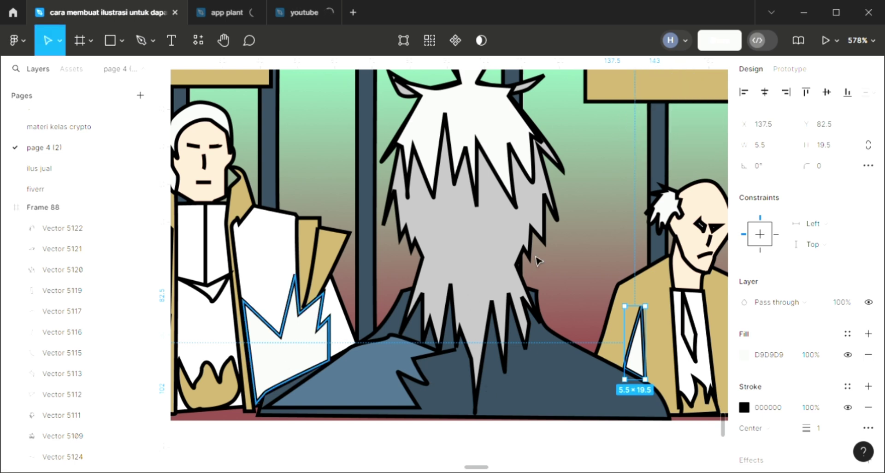
{"action": "key", "text": "Escape"}
Draw a closed jagged fold about 8 × 30 on the right figure's jacket along the frame's right edge with the Pen tool.
{"action": "scroll", "coordinate": [558, 246], "scroll_direction": "right", "scroll_amount": 4}
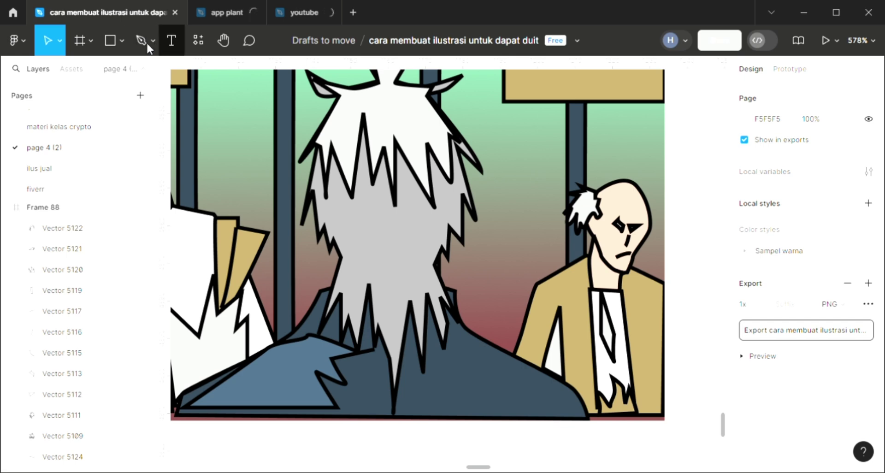
{"action": "left_click", "coordinate": [143, 41]}
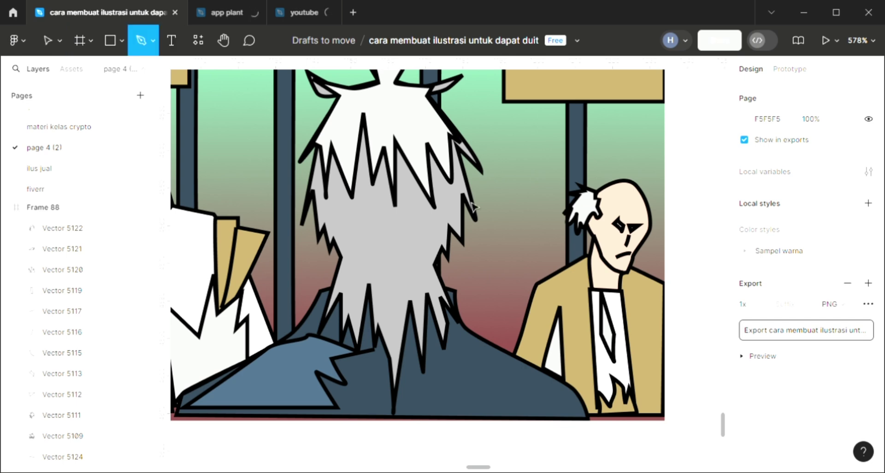
{"action": "left_click", "coordinate": [665, 317]}
{"action": "left_click", "coordinate": [651, 301]}
{"action": "left_click", "coordinate": [651, 332]}
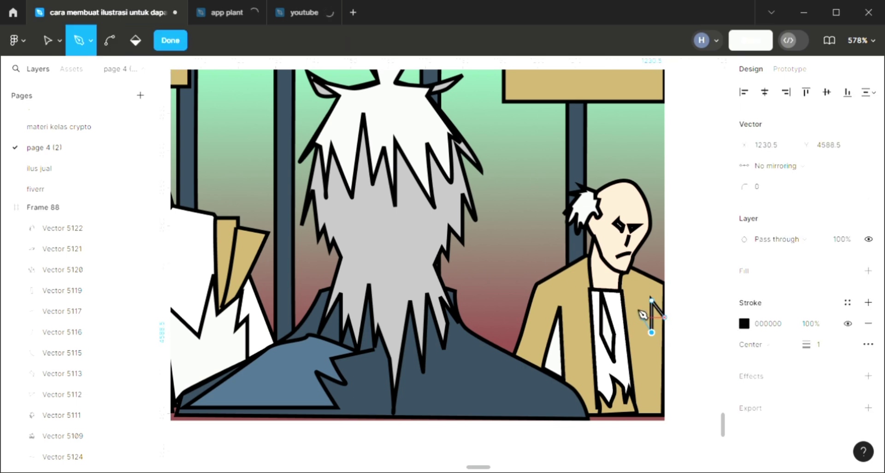
{"action": "left_click", "coordinate": [635, 307]}
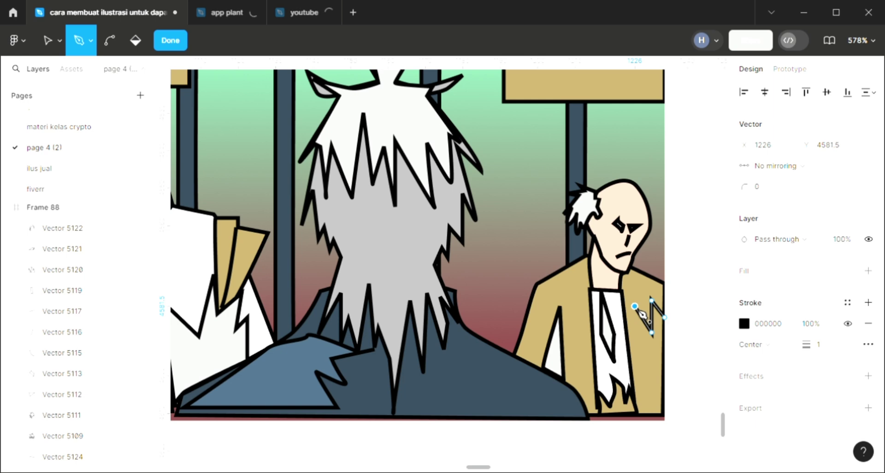
{"action": "left_click", "coordinate": [652, 413]}
{"action": "left_click", "coordinate": [665, 413]}
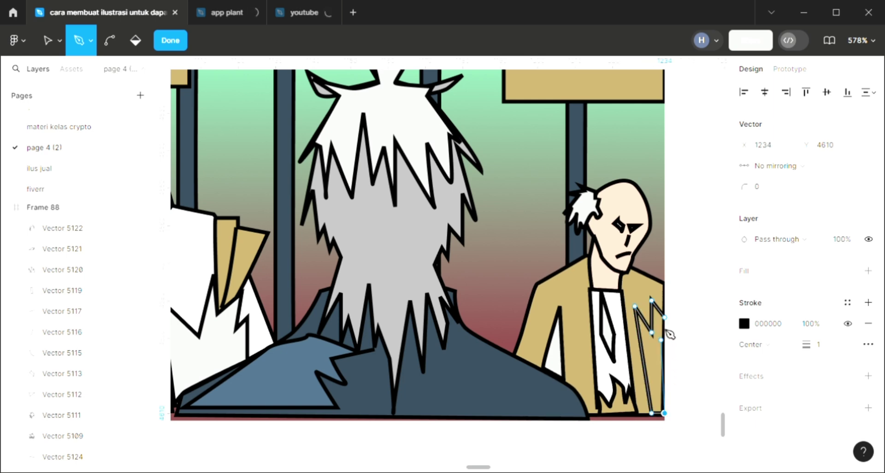
{"action": "left_click", "coordinate": [665, 317]}
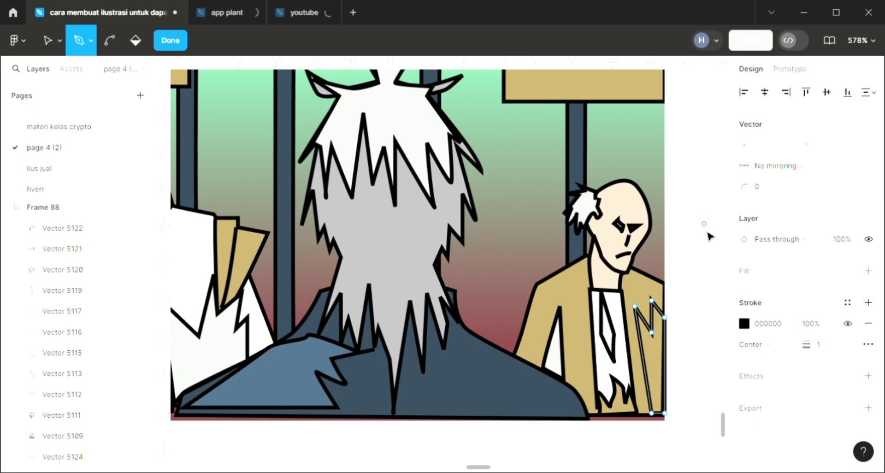
{"action": "key", "text": "Escape"}
Add a D9D9D9 fill to the jagged fold at the right edge of the jacket.
{"action": "left_click", "coordinate": [868, 250]}
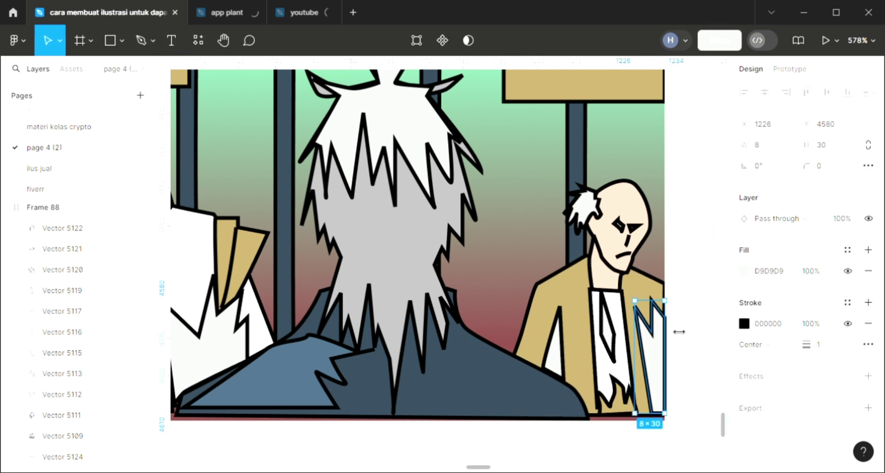
{"action": "left_click", "coordinate": [697, 349]}
{"action": "scroll", "coordinate": [697, 349], "scroll_direction": "left", "scroll_amount": 3}
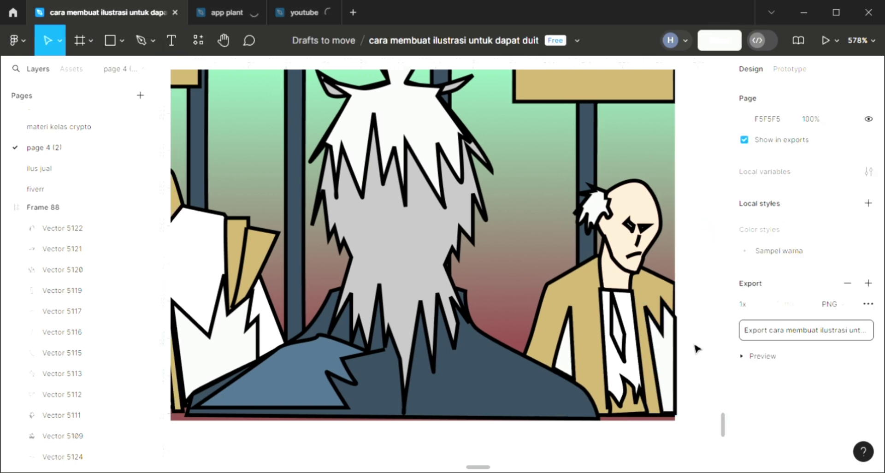
Draw a near-vertical strand line about 1 × 18.5 in the lower-left part of the central figure's grey hair with the Pen tool.
{"action": "scroll", "coordinate": [697, 349], "scroll_direction": "left", "scroll_amount": 1}
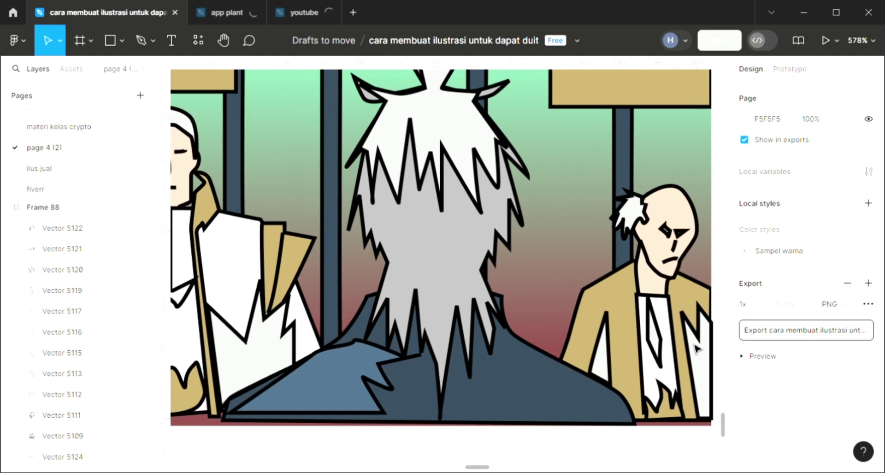
{"action": "scroll", "coordinate": [697, 349], "scroll_direction": "down", "scroll_amount": 2}
{"action": "scroll", "coordinate": [697, 349], "scroll_direction": "up", "scroll_amount": 1}
{"action": "scroll", "coordinate": [697, 349], "scroll_direction": "left", "scroll_amount": 3}
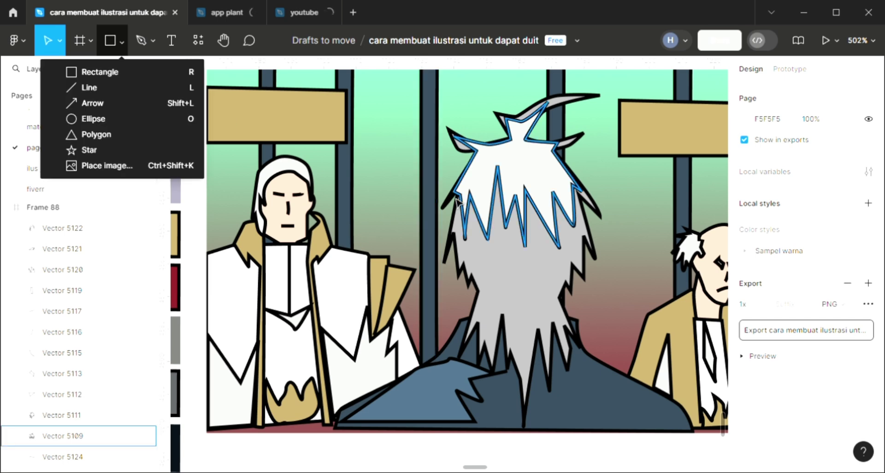
{"action": "scroll", "coordinate": [463, 198], "scroll_direction": "up", "scroll_amount": 2}
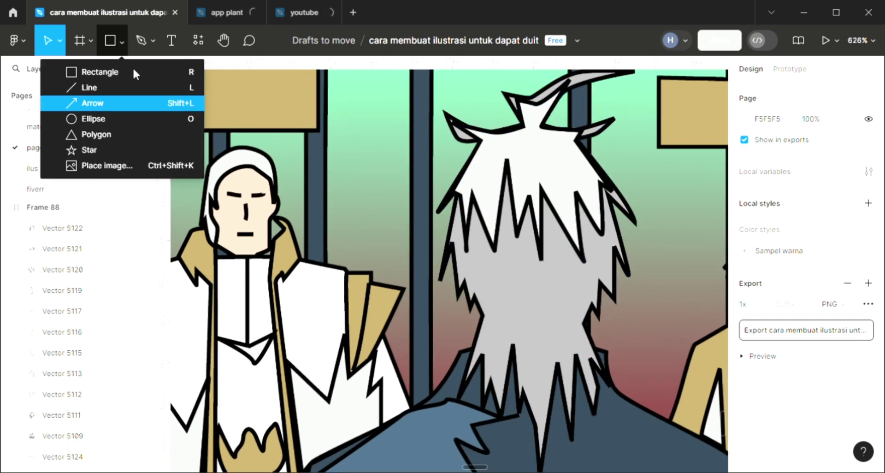
{"action": "left_click", "coordinate": [92, 40]}
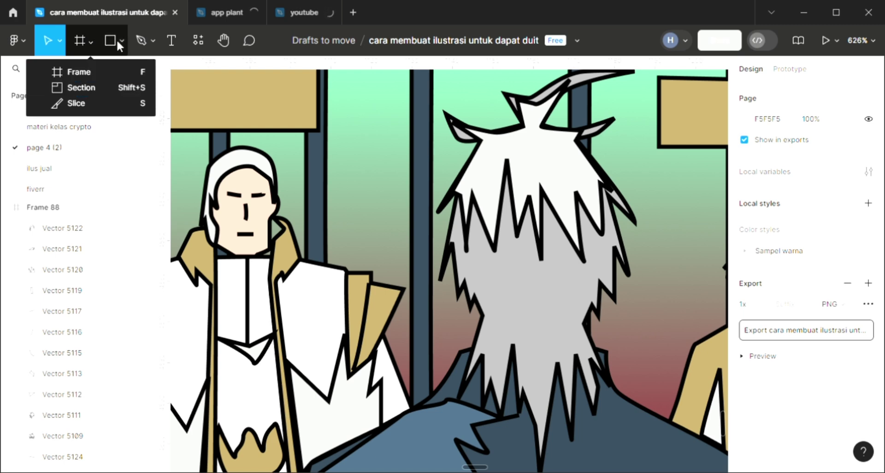
{"action": "left_click", "coordinate": [141, 39]}
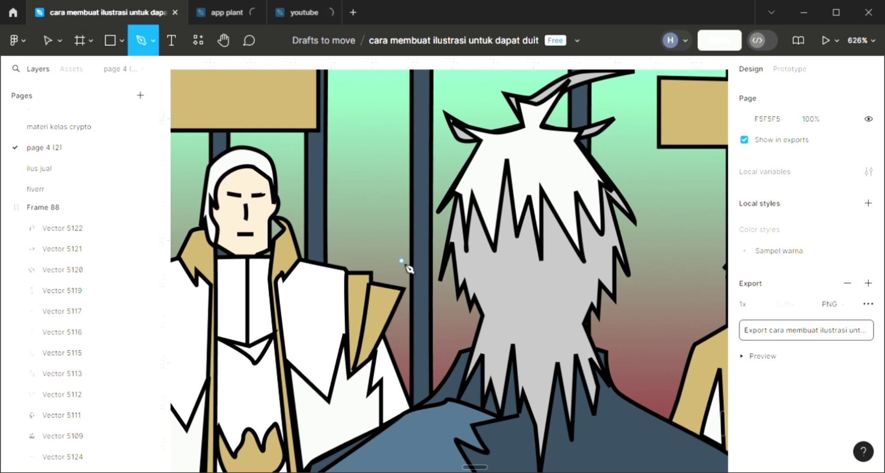
{"action": "left_click", "coordinate": [494, 308]}
{"action": "left_click", "coordinate": [495, 383]}
{"action": "key", "text": "Escape"}
Draw two slanted strand lines in the lower-right part of the central figure's grey hair, the outer one about 2.5 × 13.5.
{"action": "key", "text": "p"}
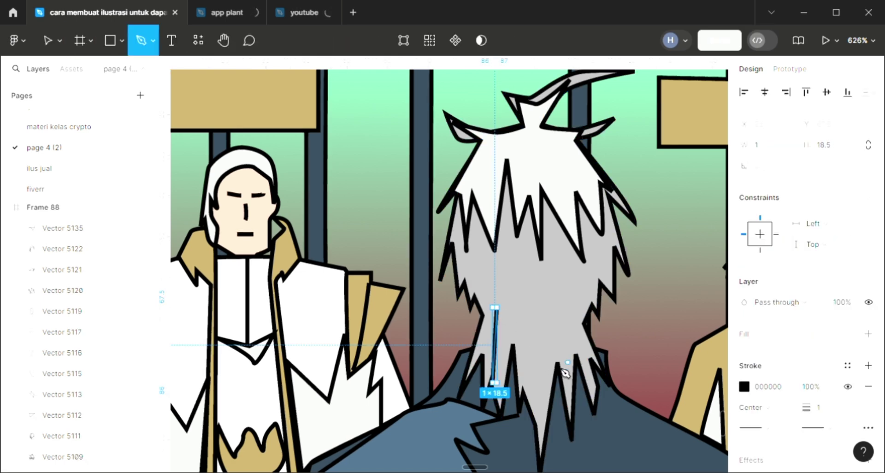
{"action": "left_click", "coordinate": [566, 305]}
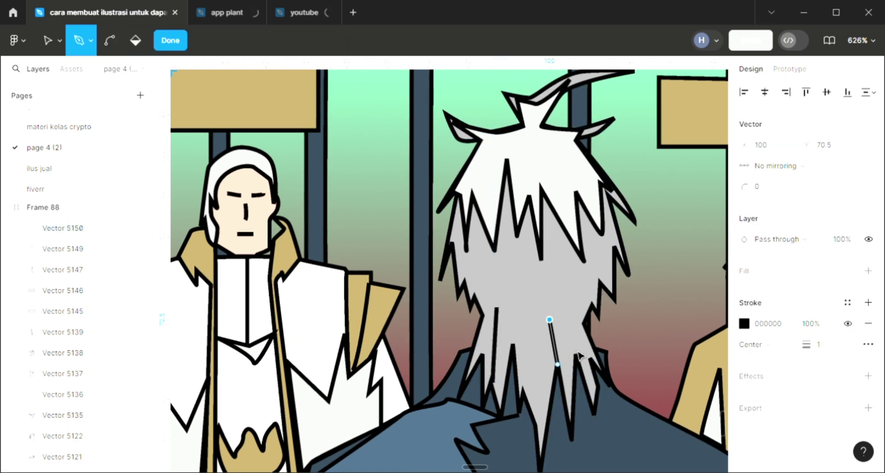
{"action": "left_click", "coordinate": [576, 351]}
{"action": "key", "text": "Escape"}
{"action": "key", "text": "p"}
{"action": "left_click", "coordinate": [566, 305]}
{"action": "key", "text": "Escape"}
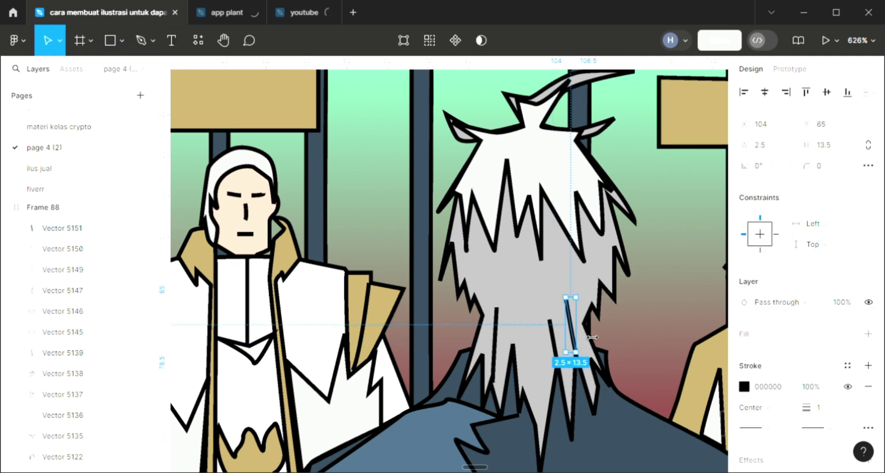
{"action": "key", "text": "Escape"}
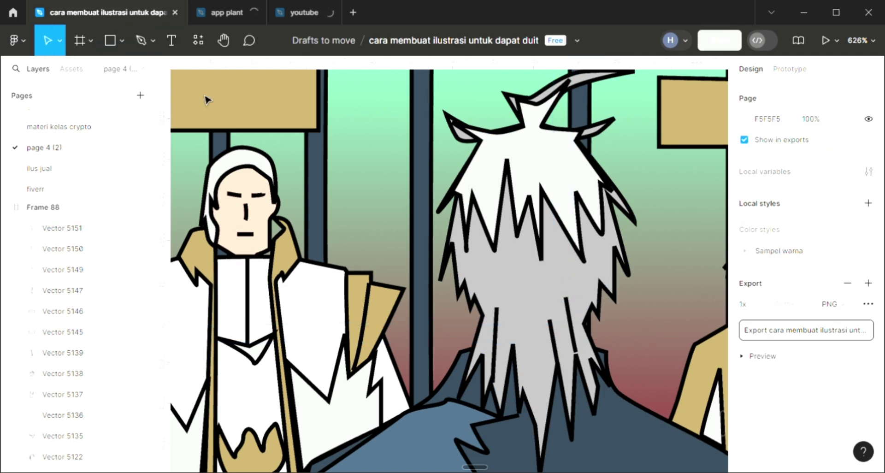
Draw a closed zigzag shape about 13.5 × 11 along the left figure's hairline with the Pen tool, curving its lower edge around the forehead.
{"action": "left_click", "coordinate": [139, 41]}
{"action": "scroll", "coordinate": [152, 141], "scroll_direction": "up", "scroll_amount": 2}
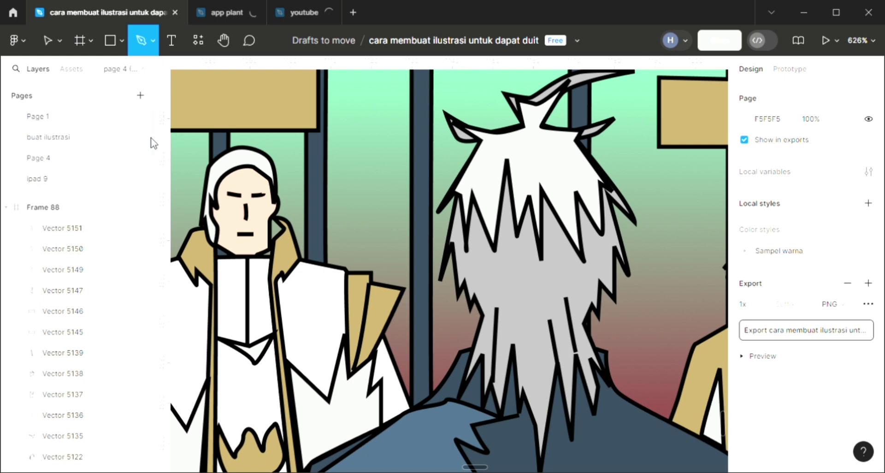
{"action": "scroll", "coordinate": [222, 178], "scroll_direction": "up", "scroll_amount": 4}
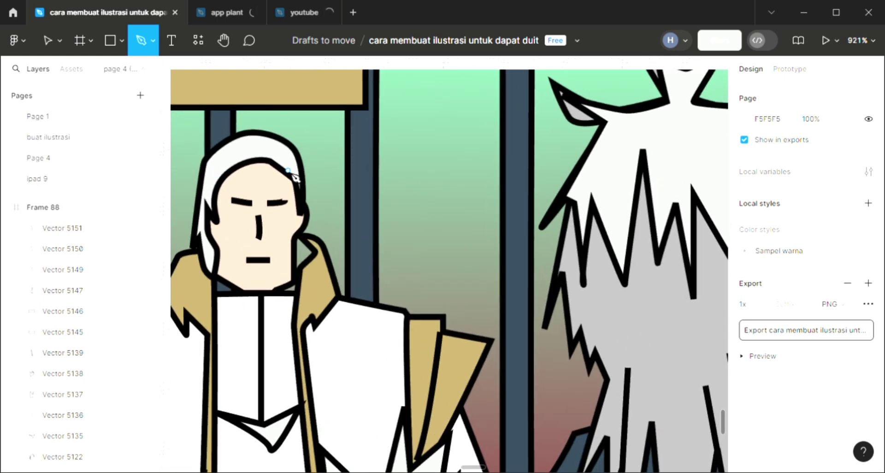
{"action": "scroll", "coordinate": [323, 178], "scroll_direction": "left", "scroll_amount": 3}
{"action": "left_click", "coordinate": [413, 170]}
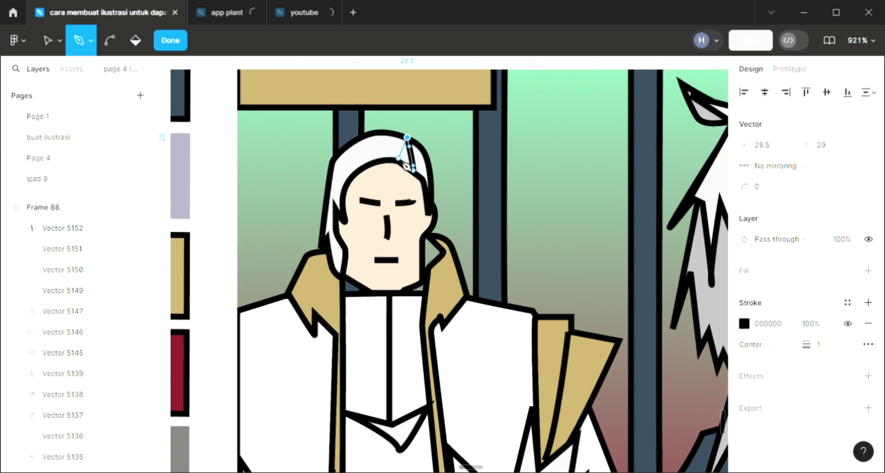
{"action": "left_click", "coordinate": [398, 158]}
{"action": "left_click", "coordinate": [387, 132]}
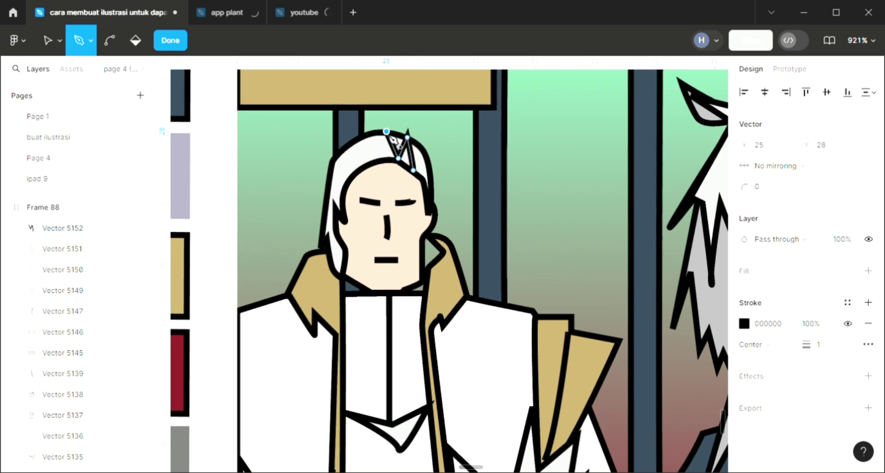
{"action": "left_click", "coordinate": [378, 158]}
{"action": "left_click", "coordinate": [356, 143]}
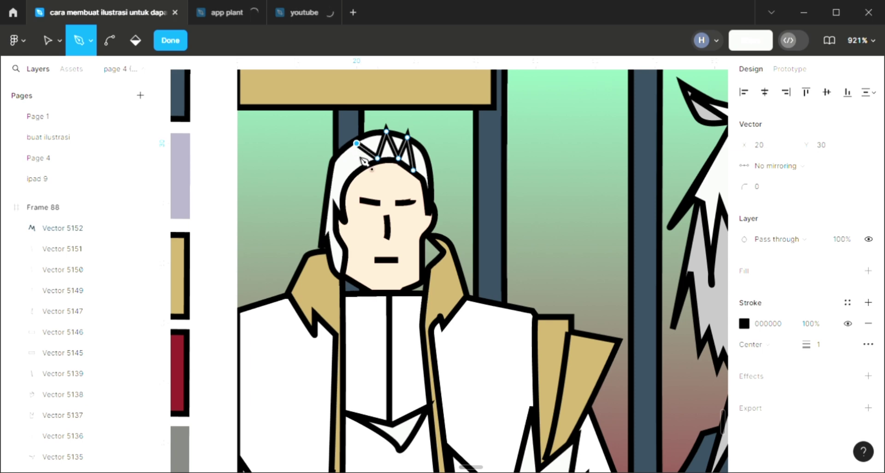
{"action": "left_click", "coordinate": [357, 165]}
{"action": "left_click", "coordinate": [333, 164]}
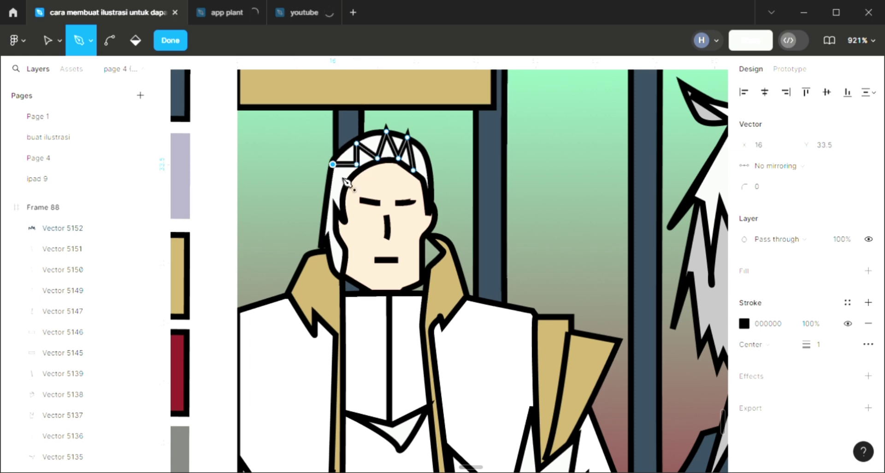
{"action": "left_click", "coordinate": [345, 185]}
{"action": "left_click", "coordinate": [333, 191]}
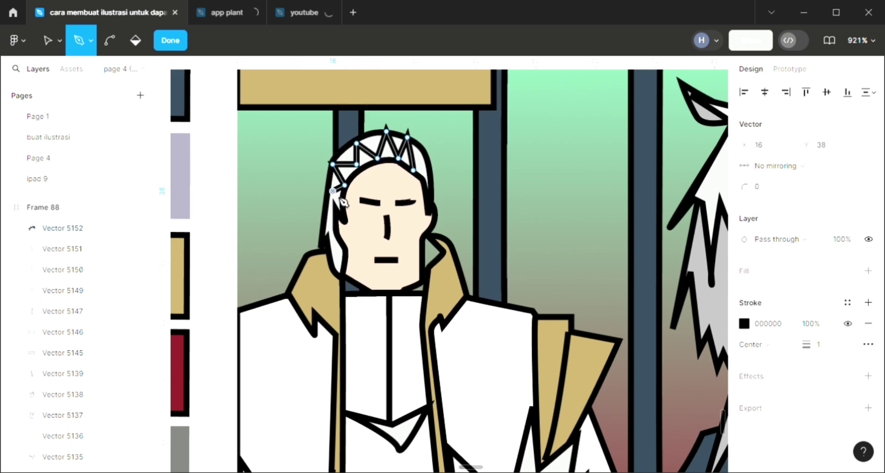
{"action": "left_click", "coordinate": [339, 197]}
{"action": "left_click_drag", "start_coordinate": [369, 164], "coordinate": [386, 163]}
{"action": "left_click", "coordinate": [414, 170]}
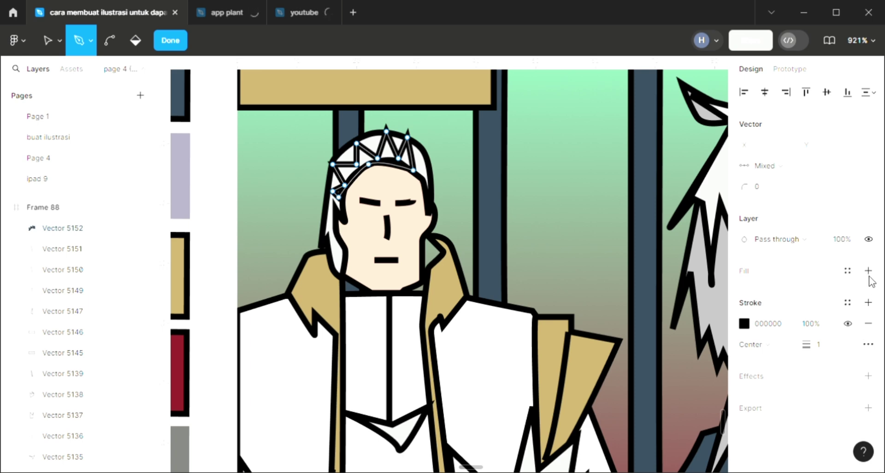
Add a fill to the zigzag hairline shape and sample the pillar's dark blue 334656 for it.
{"action": "left_click", "coordinate": [787, 281]}
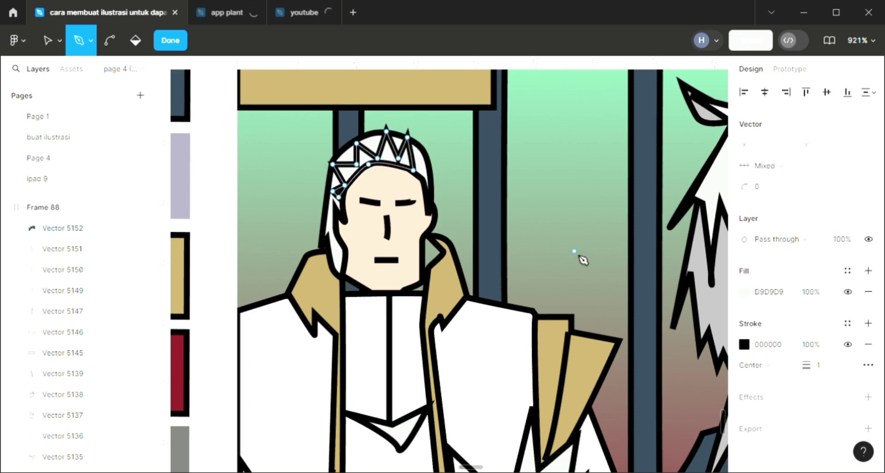
{"action": "key", "text": "i"}
{"action": "left_click", "coordinate": [657, 119]}
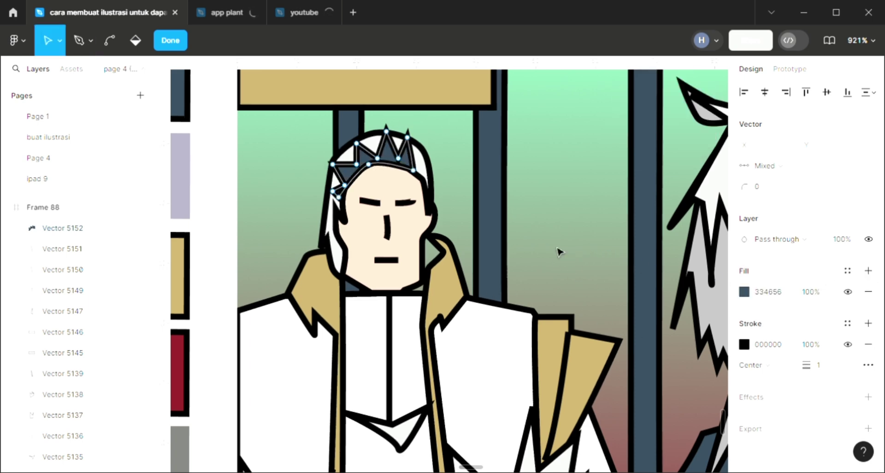
{"action": "key", "text": "Escape"}
{"action": "key", "text": "Escape"}
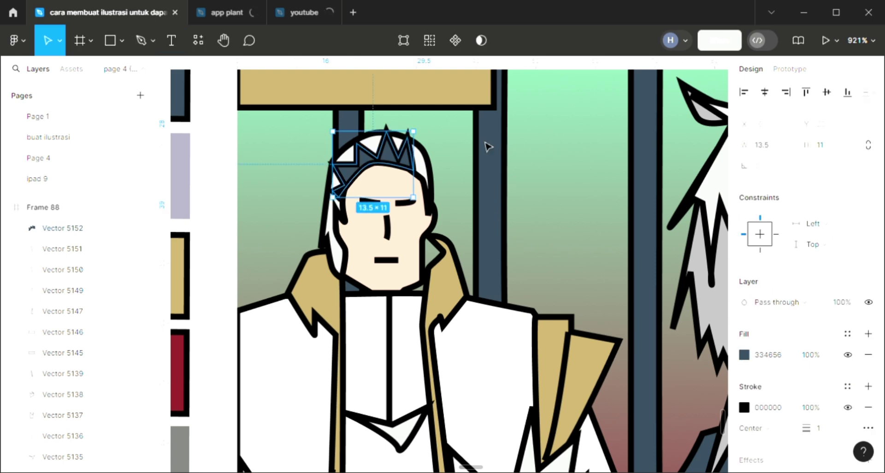
Lower the two tallest peaks of the hairline zigzag inside the hair outline, placing the rightmost peak at Y 30.
{"action": "left_click", "coordinate": [391, 137]}
{"action": "double_click", "coordinate": [391, 137]}
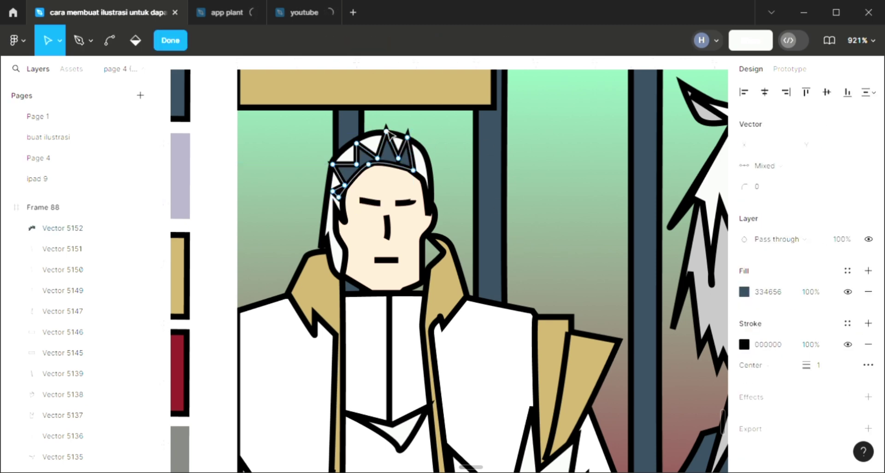
{"action": "key", "text": "Escape"}
{"action": "double_click", "coordinate": [399, 149]}
{"action": "left_click_drag", "start_coordinate": [386, 131], "coordinate": [386, 137]}
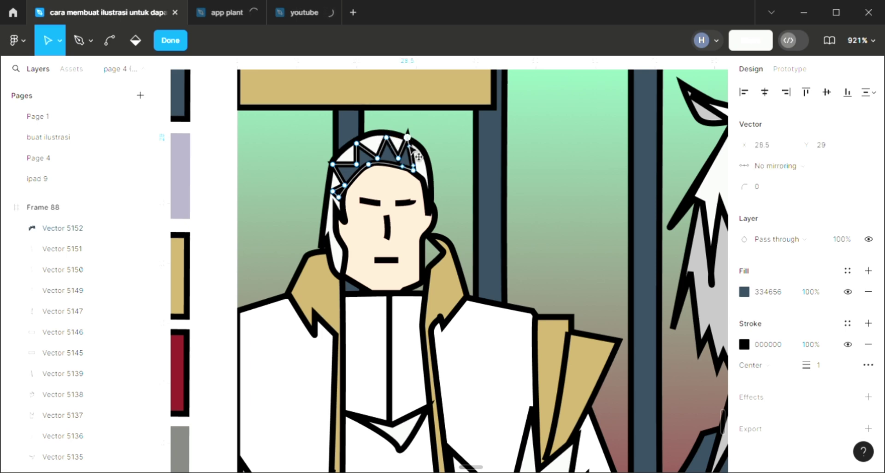
{"action": "key", "text": "Down"}
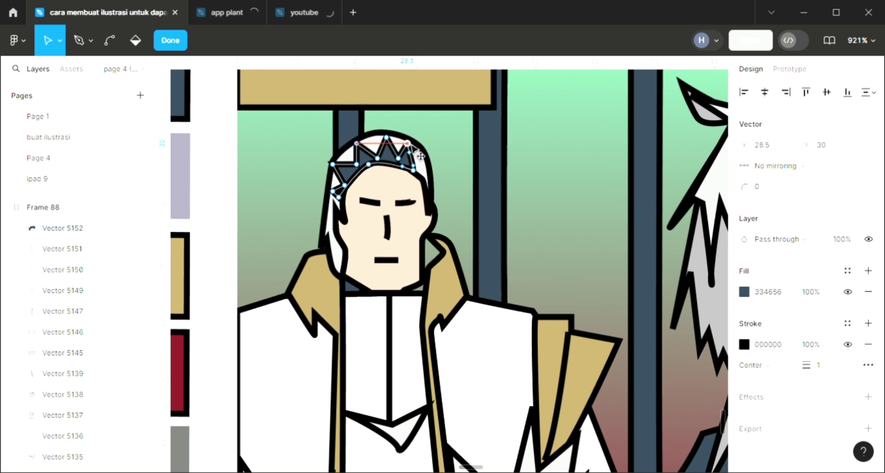
{"action": "key", "text": "Escape"}
{"action": "key", "text": "Escape"}
{"action": "scroll", "coordinate": [528, 161], "scroll_direction": "down", "scroll_amount": 2}
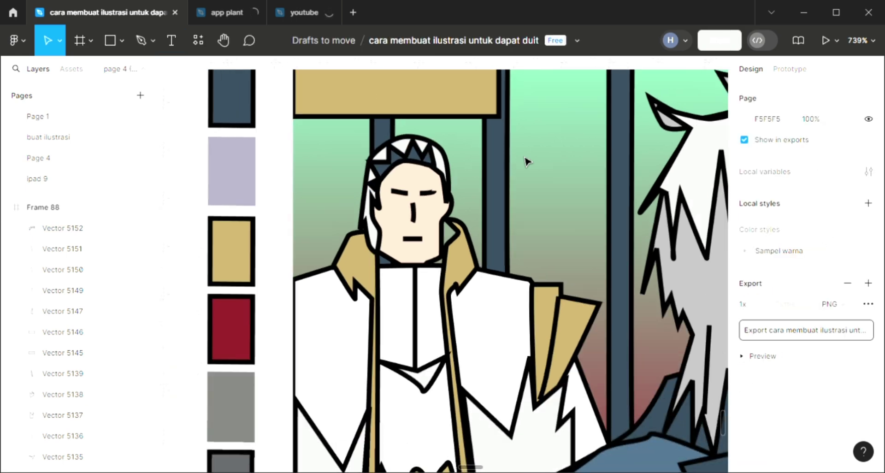
{"action": "scroll", "coordinate": [526, 161], "scroll_direction": "down", "scroll_amount": 2}
{"action": "scroll", "coordinate": [526, 161], "scroll_direction": "right", "scroll_amount": 5}
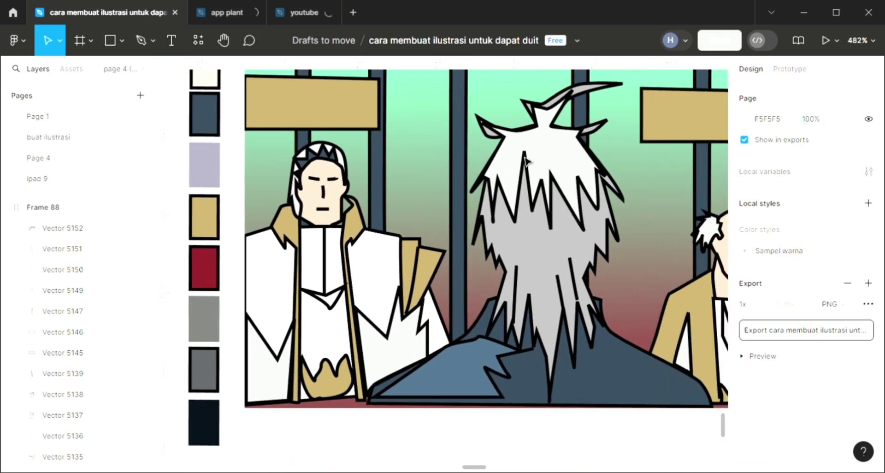